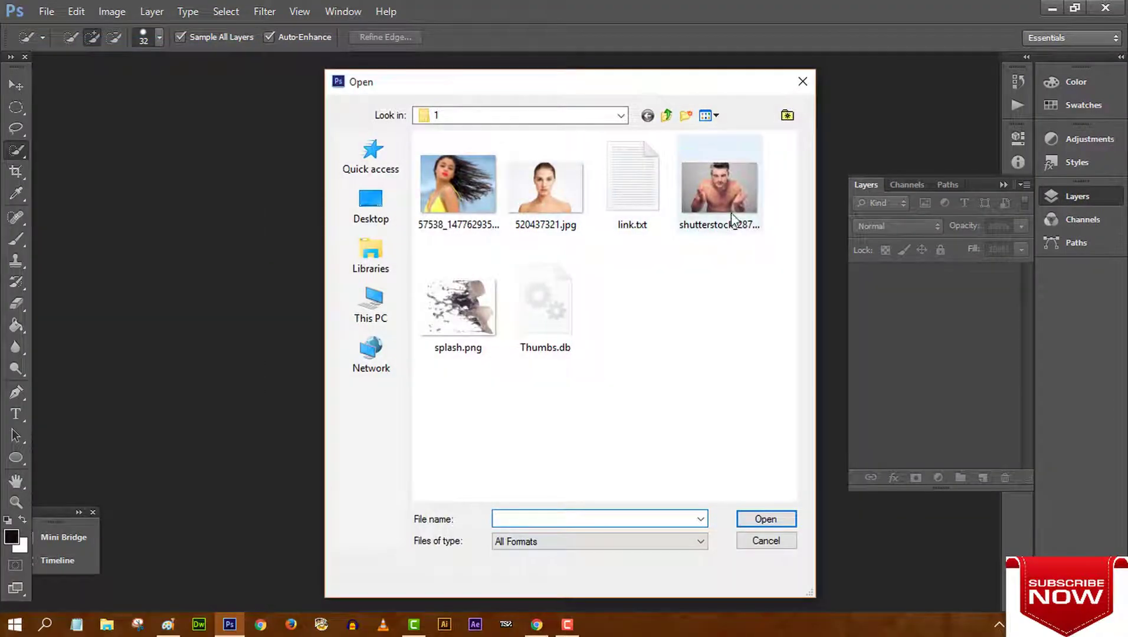
- Open the shutterstock portrait and splash.png together, with the portrait document in front
click(730, 212)
ctrl+click(457, 307)
click(766, 519)
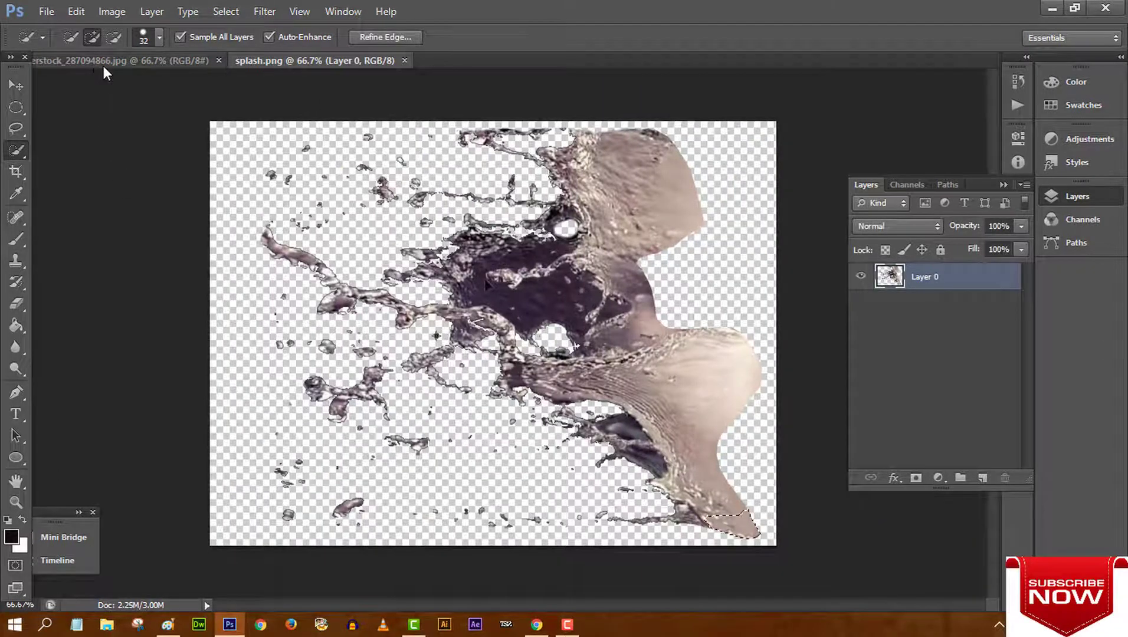
click(103, 64)
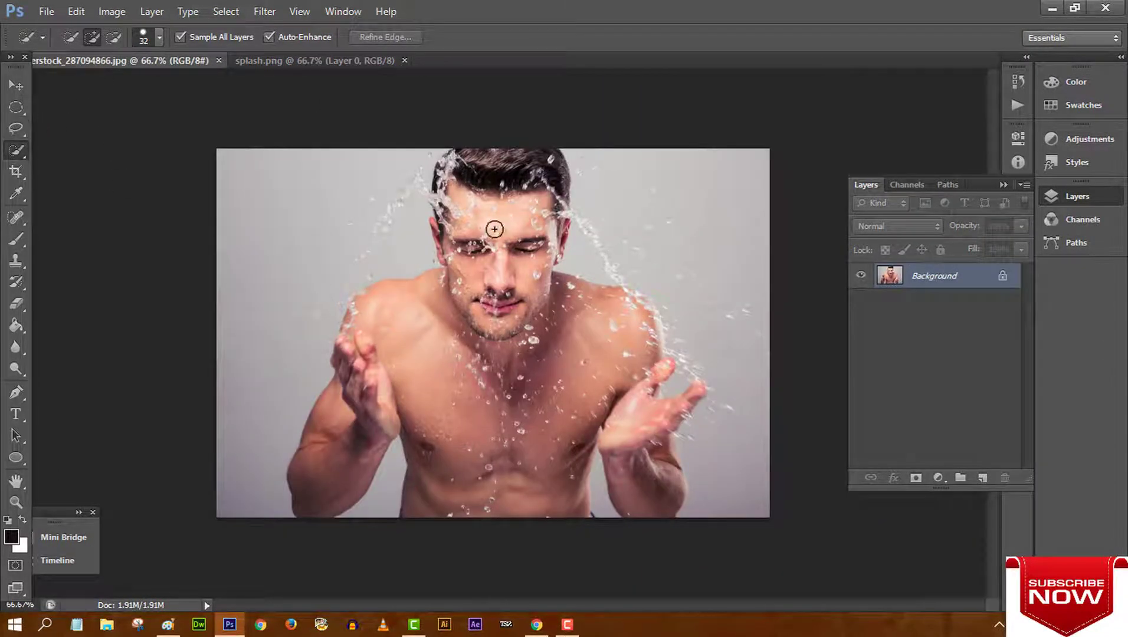
- Quick-select the man's hair, face, both shoulders, chest, forearms and hands
drag(494, 228, 496, 155)
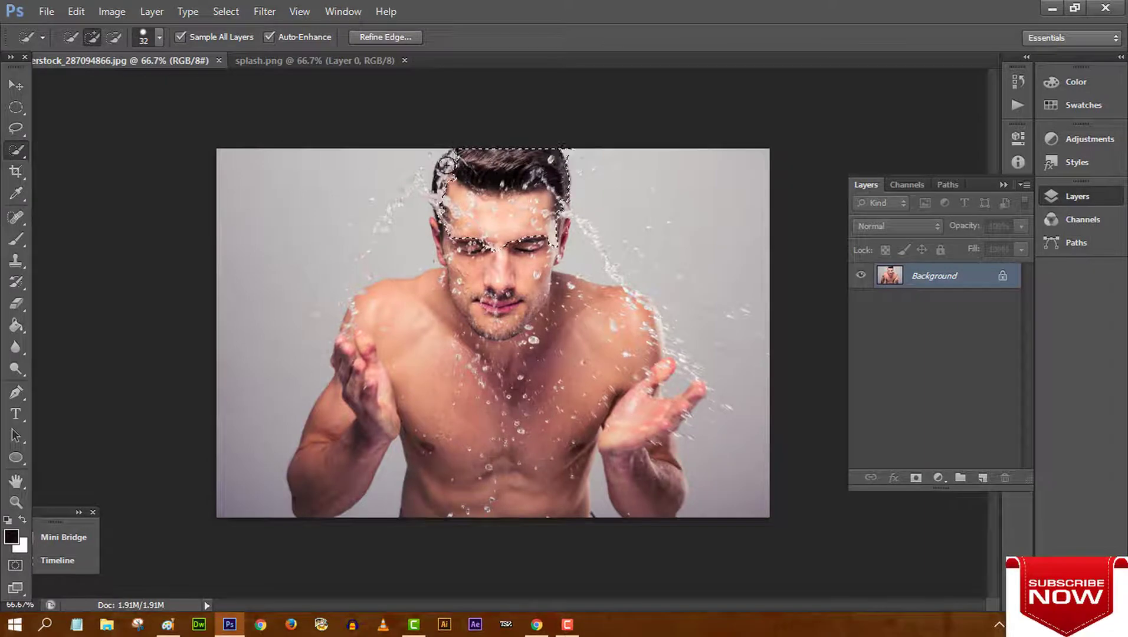
drag(461, 236, 502, 328)
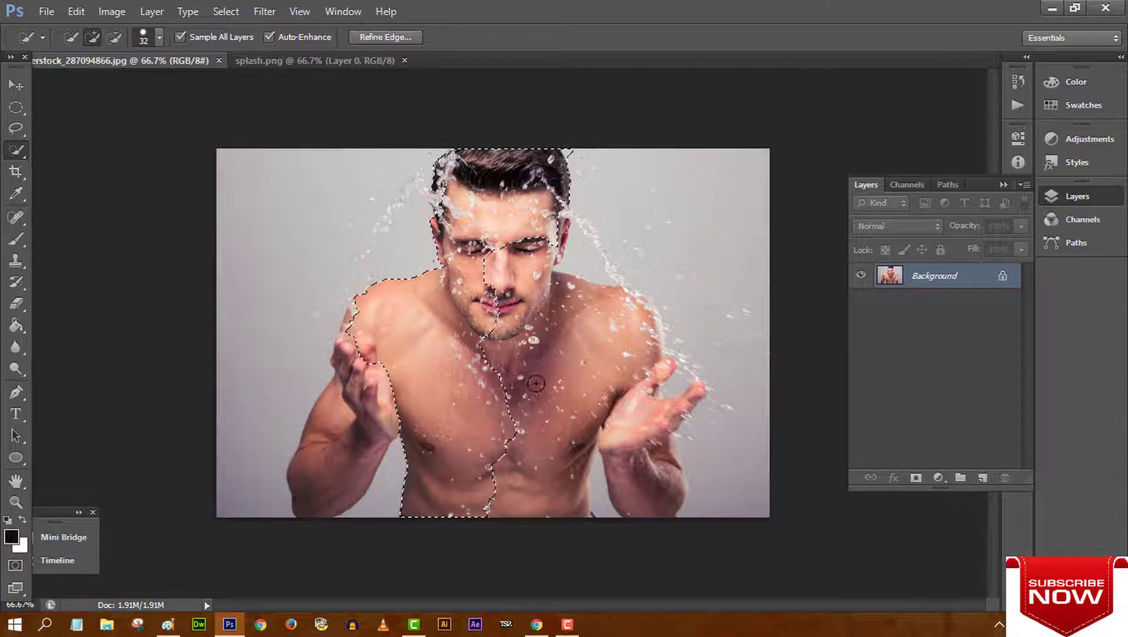
drag(494, 282, 465, 322)
mouse_move(614, 414)
mouse_down()
mouse_move(692, 406)
mouse_move(677, 404)
mouse_up()
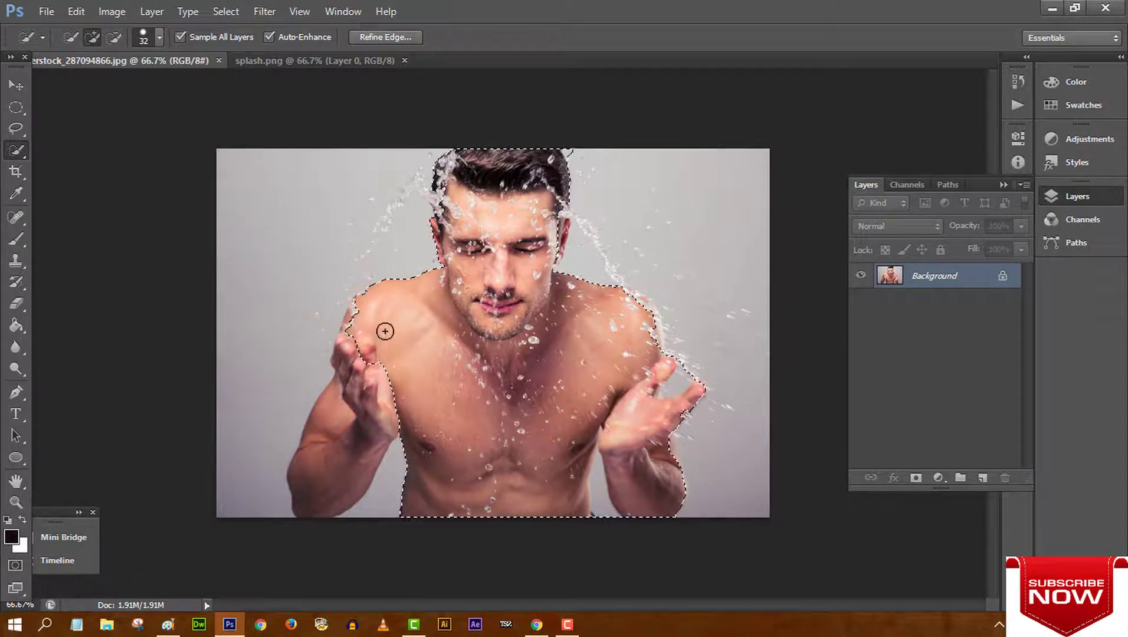
drag(320, 453, 354, 488)
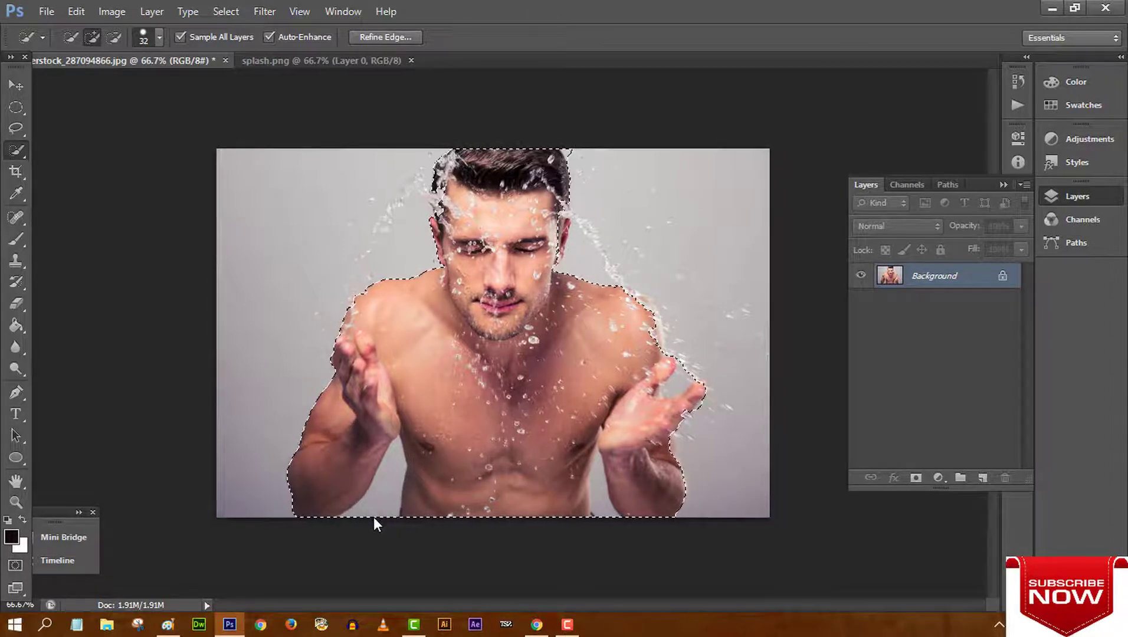
- Subtract the background gaps beside both arms and between the right thumb and fingers
drag(375, 514, 378, 490)
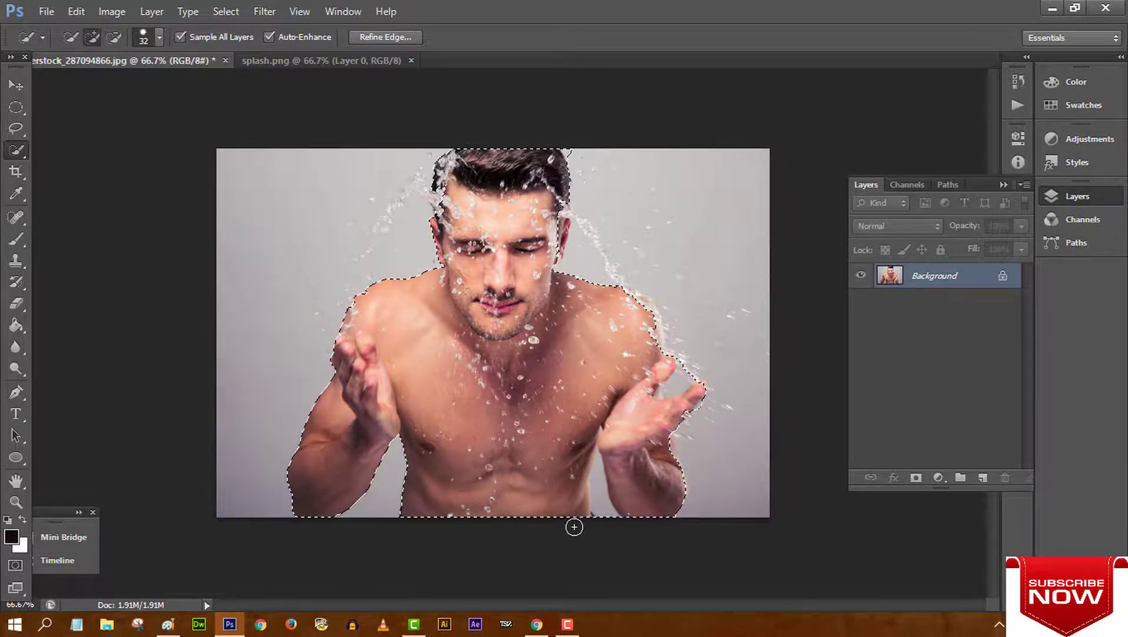
drag(601, 515, 597, 472)
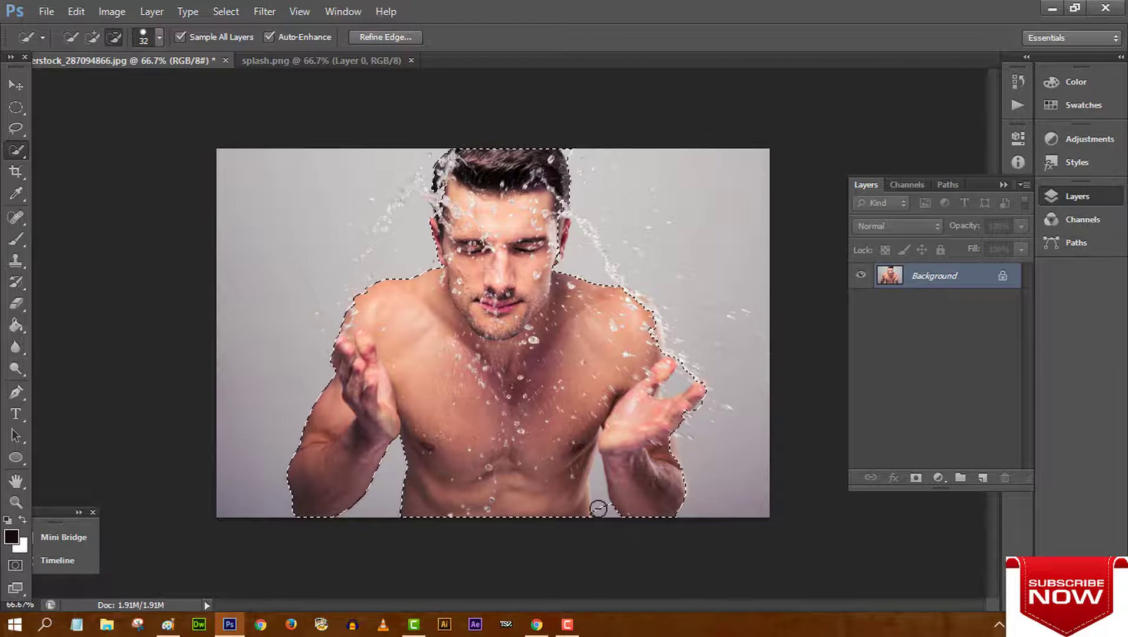
key(alt)
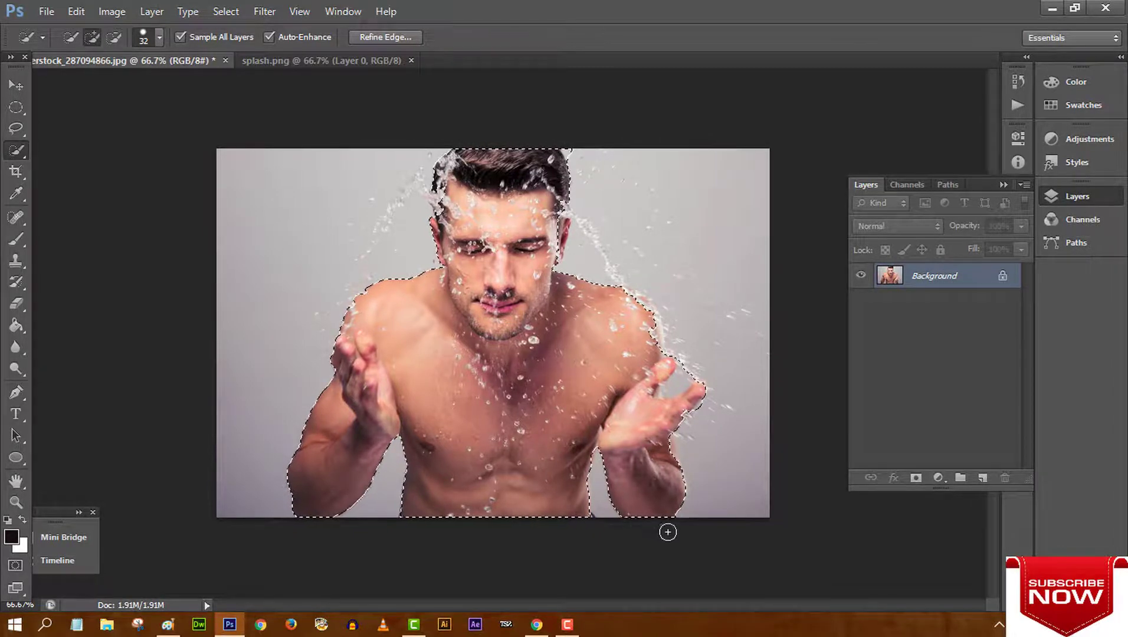
drag(693, 375, 646, 390)
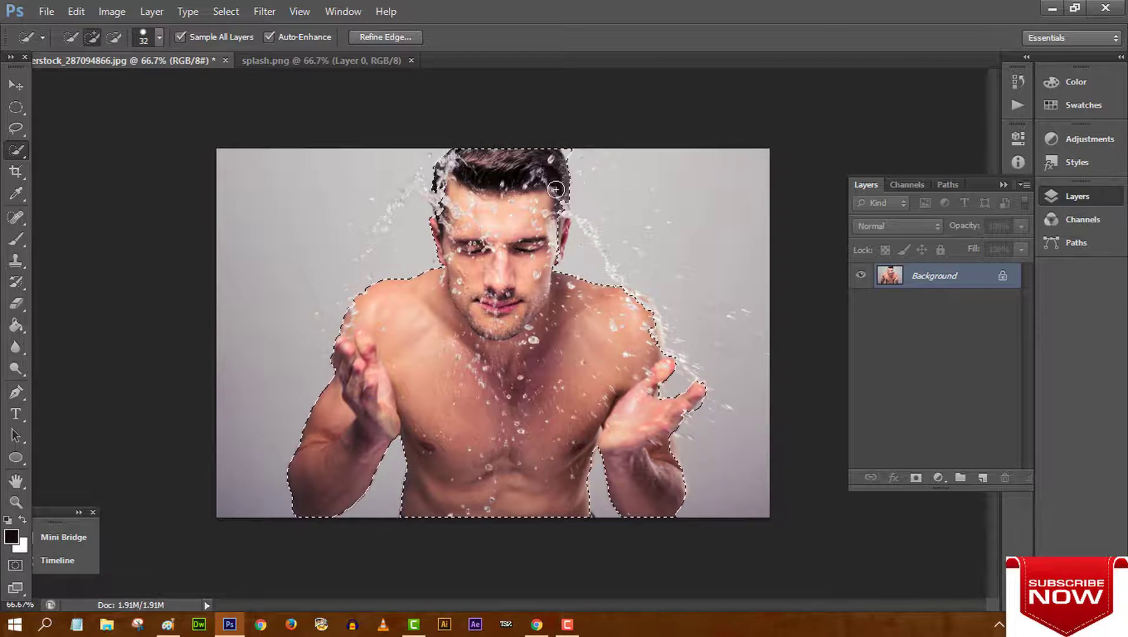
key(alt)
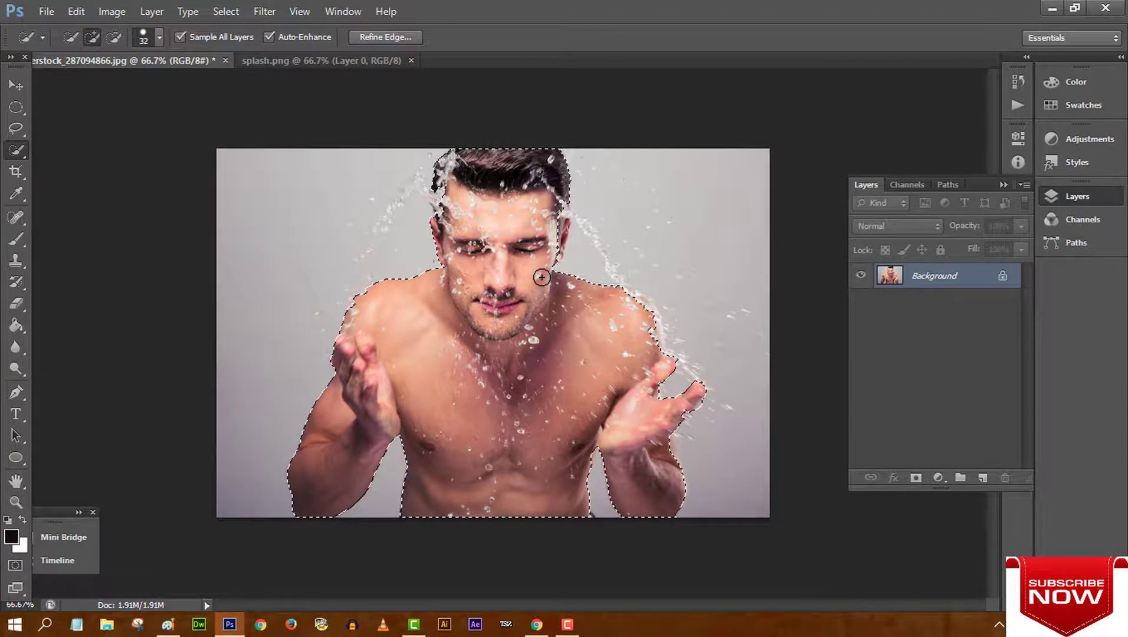
key(ctrl+plus)
key(ctrl+plus)
- At 200% zoom, refine the selection at the left temple to take in the splash
scroll(541, 277, up, 2)
scroll(542, 277, up, 2)
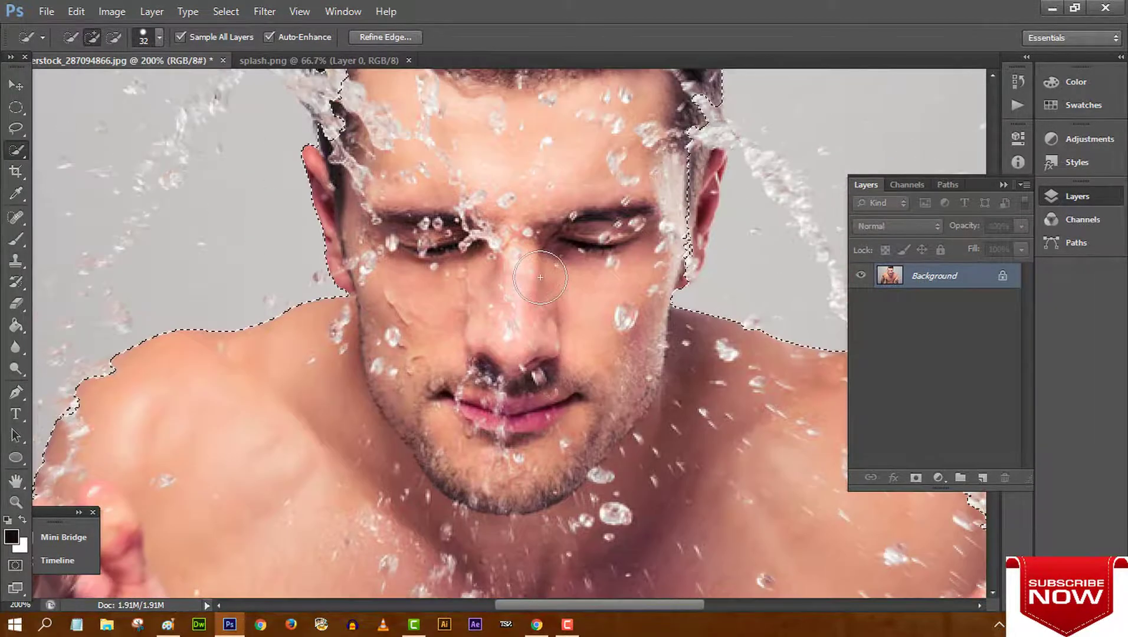
scroll(541, 277, up, 2)
scroll(540, 277, up, 2)
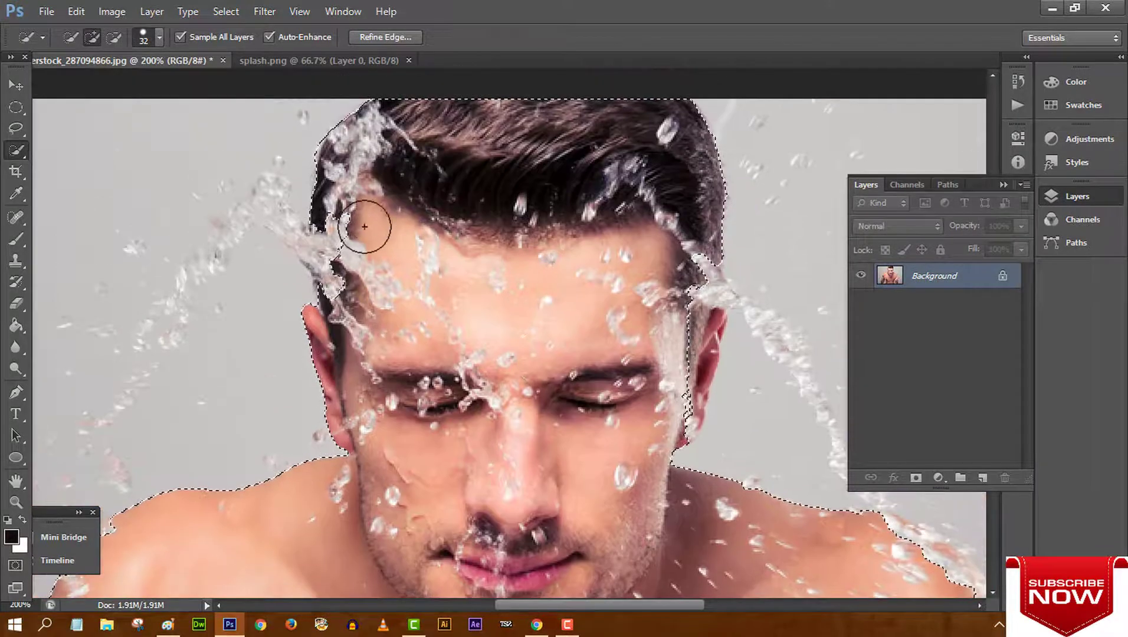
drag(338, 256, 342, 293)
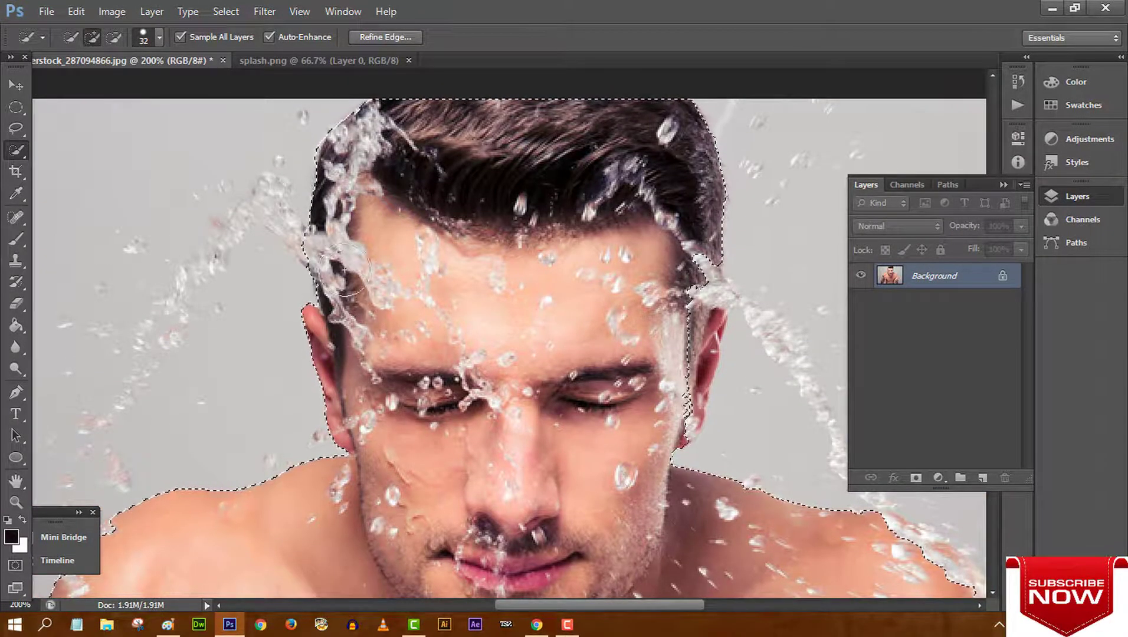
key(alt)
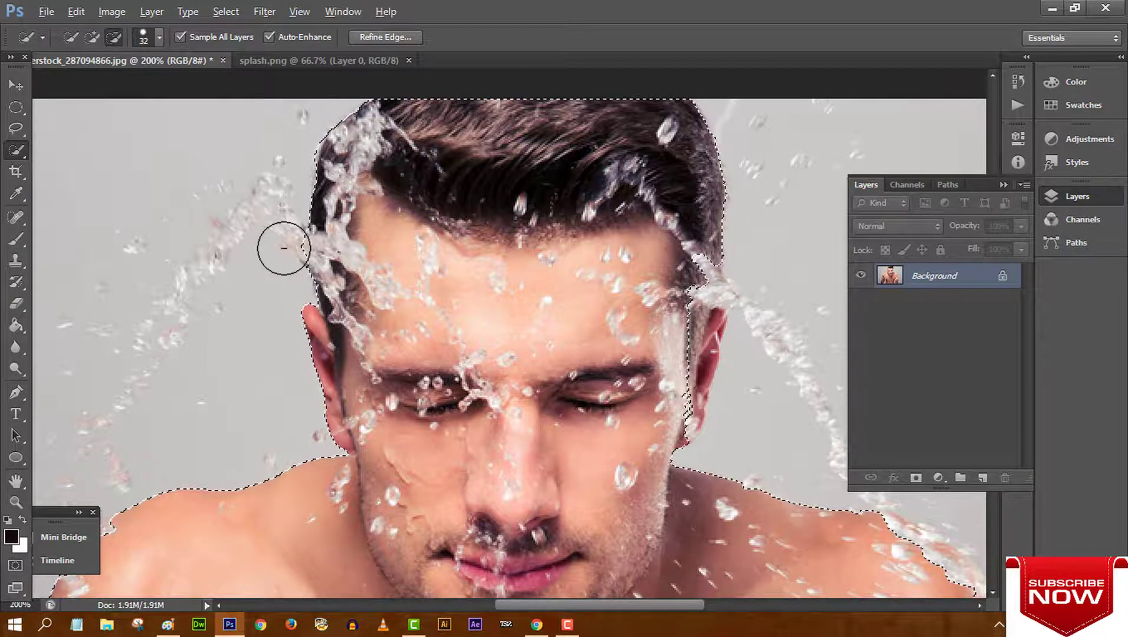
drag(342, 293, 334, 247)
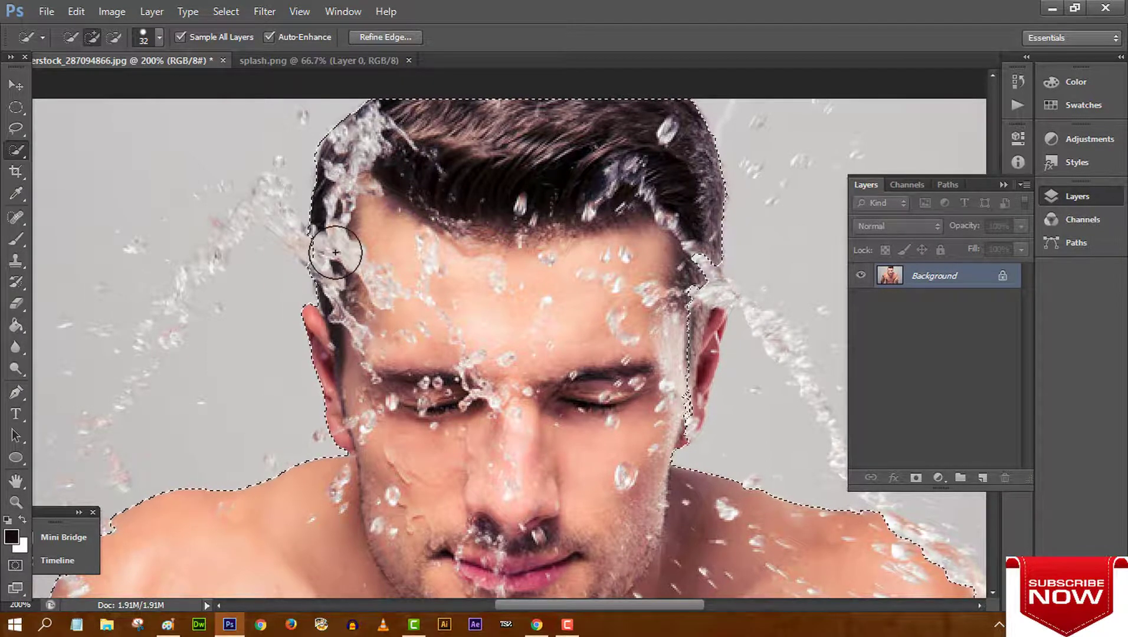
- Extend the selection over the right temple's splash and the hair and ear edge
scroll(378, 272, up, 3)
scroll(492, 328, up, 3)
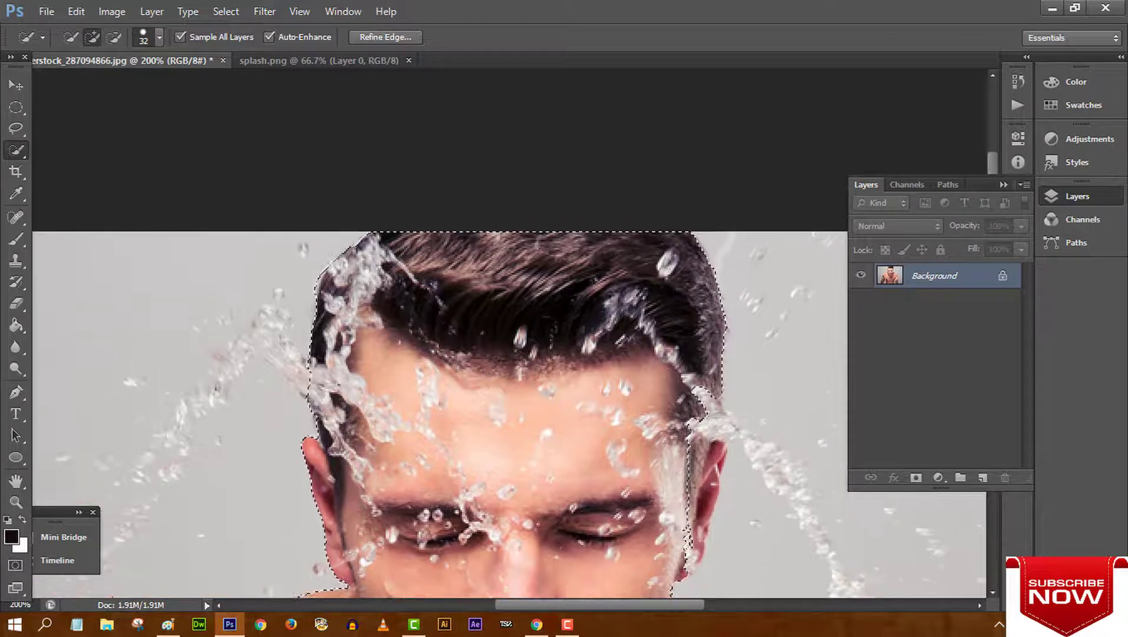
scroll(625, 391, down, 5)
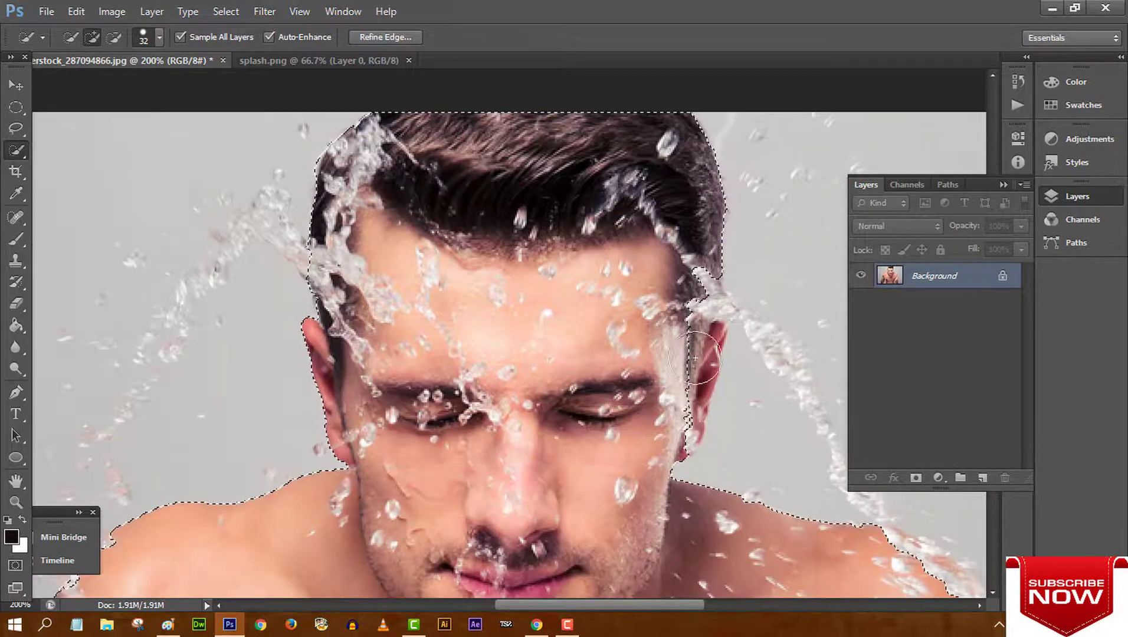
drag(703, 309, 710, 289)
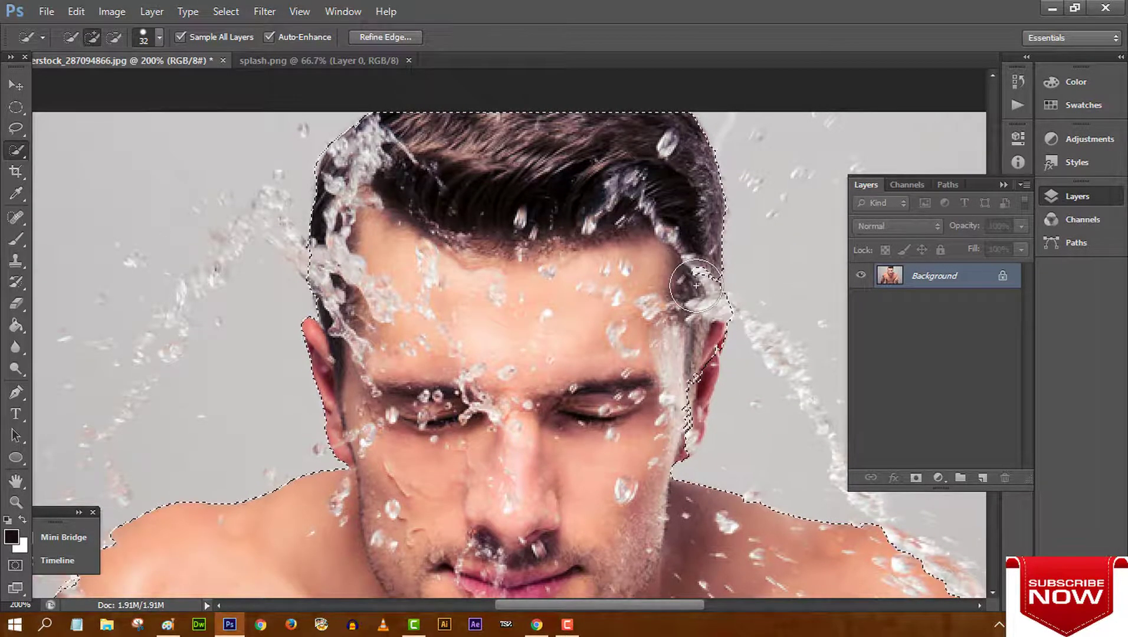
mouse_move(675, 382)
mouse_down()
mouse_move(691, 353)
mouse_move(675, 395)
mouse_move(679, 435)
mouse_up()
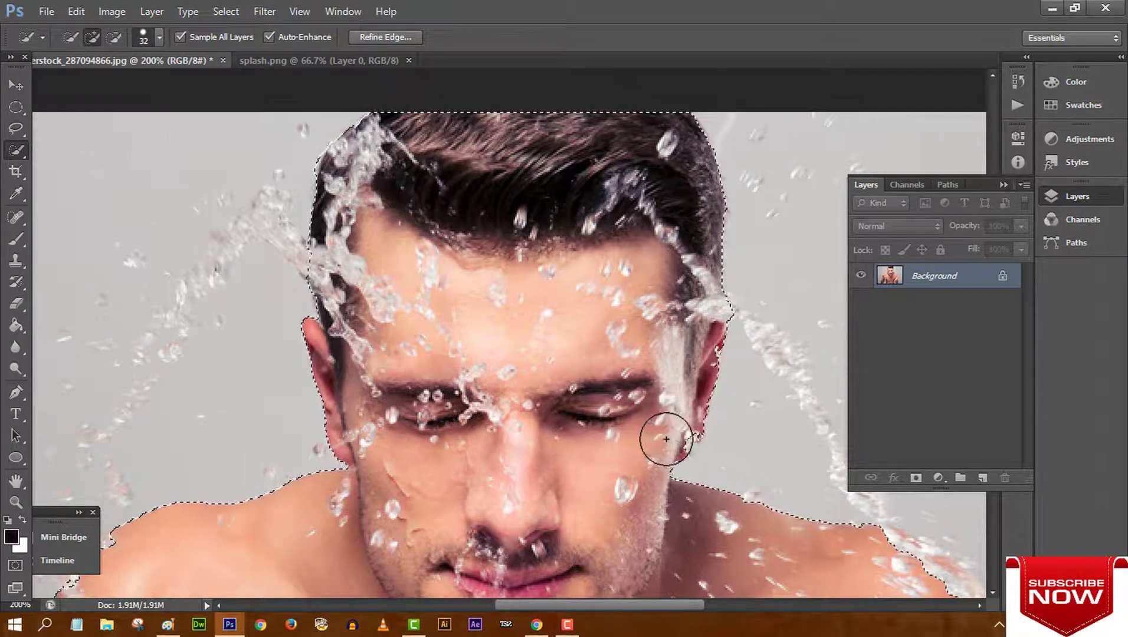
scroll(637, 471, down, 3)
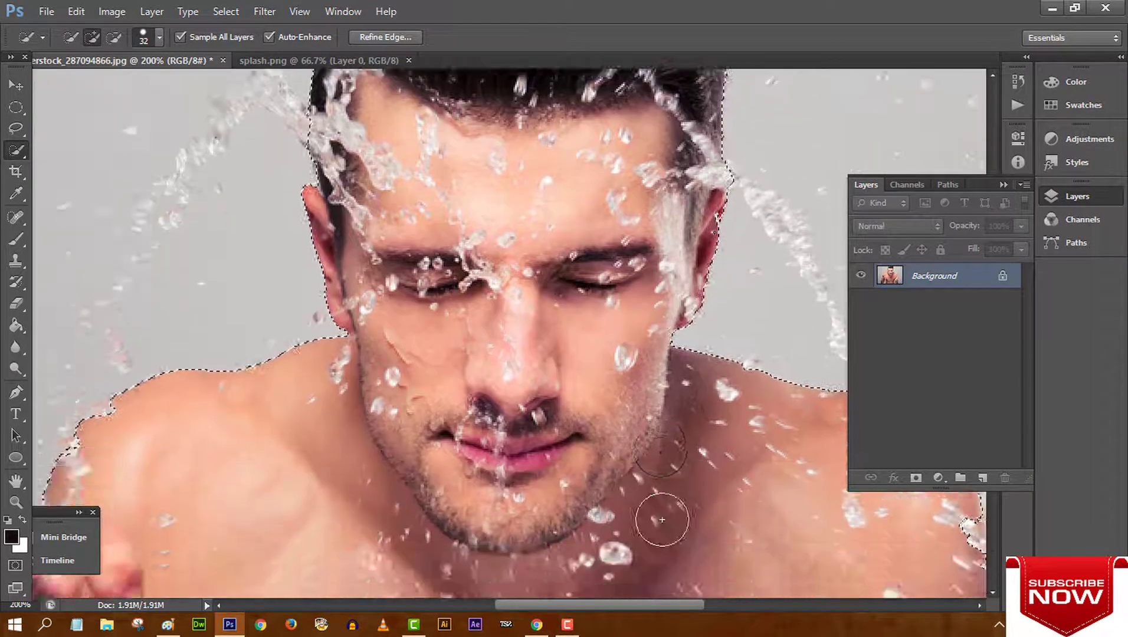
key(ctrl+minus)
key(ctrl+minus)
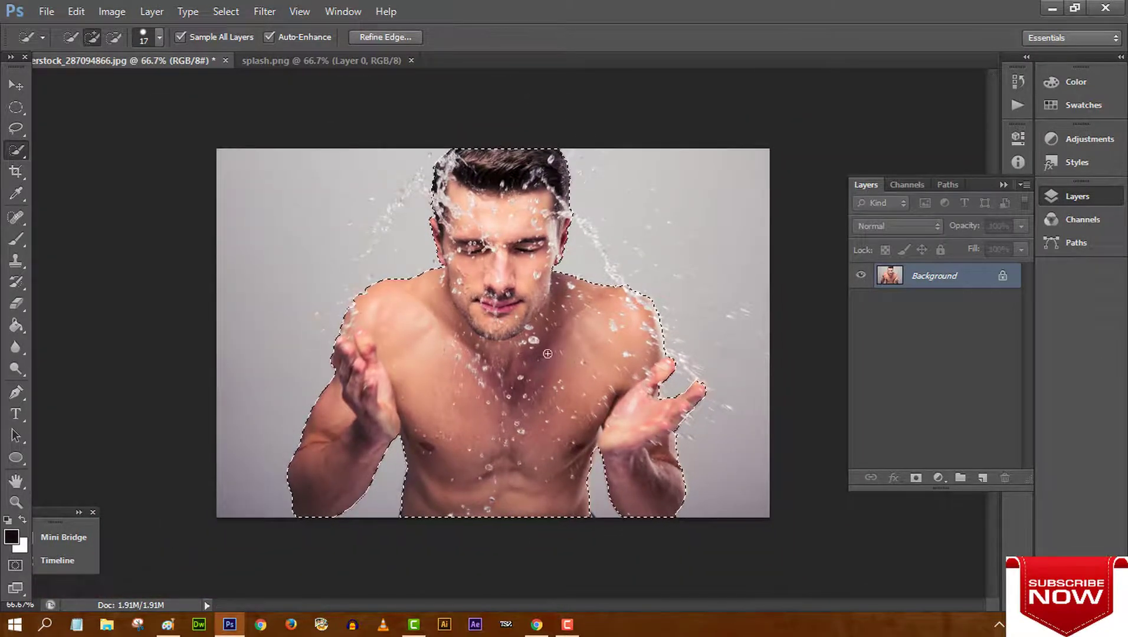
- Convert the locked Background into a normal Layer 0
right_click(931, 278)
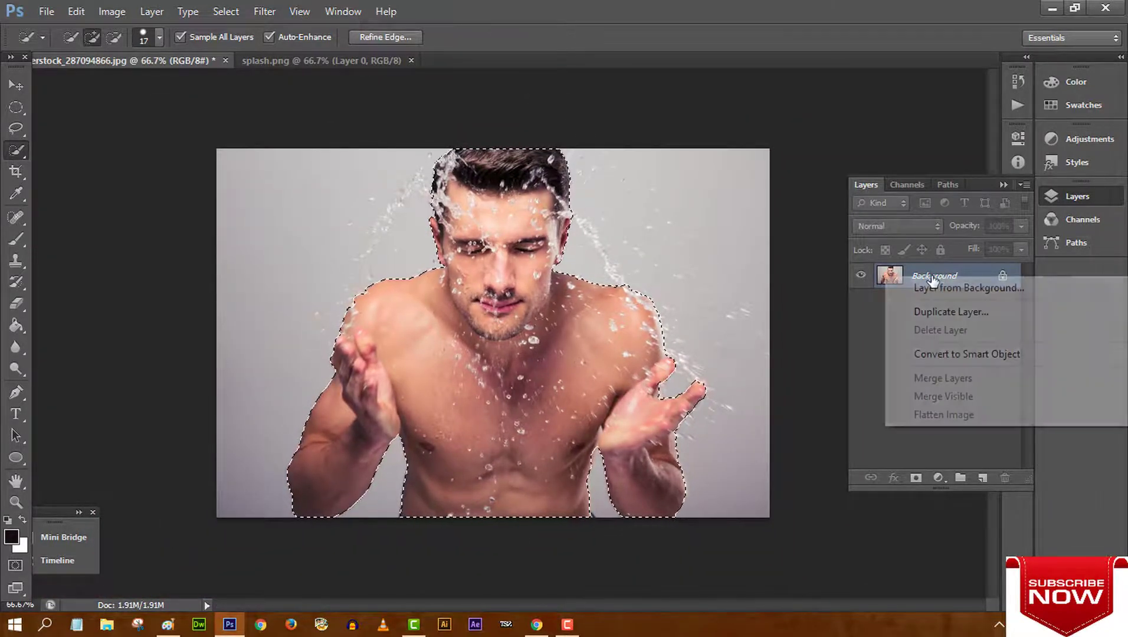
click(933, 287)
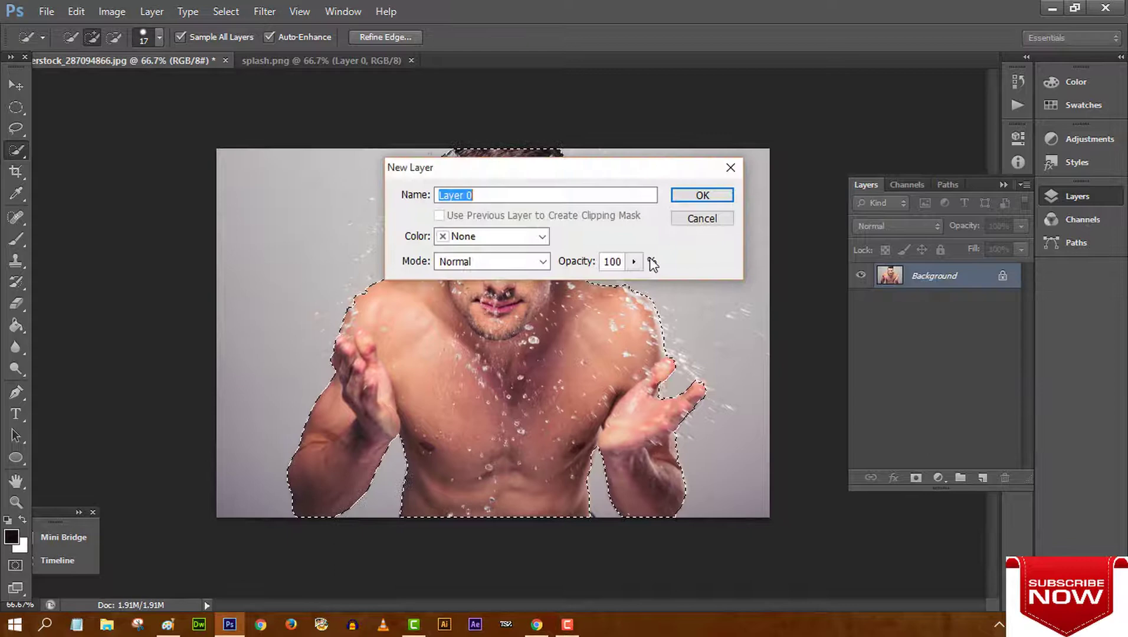
click(701, 194)
- Invert the selection, delete the grey background, and apply a refined selection edge
right_click(475, 346)
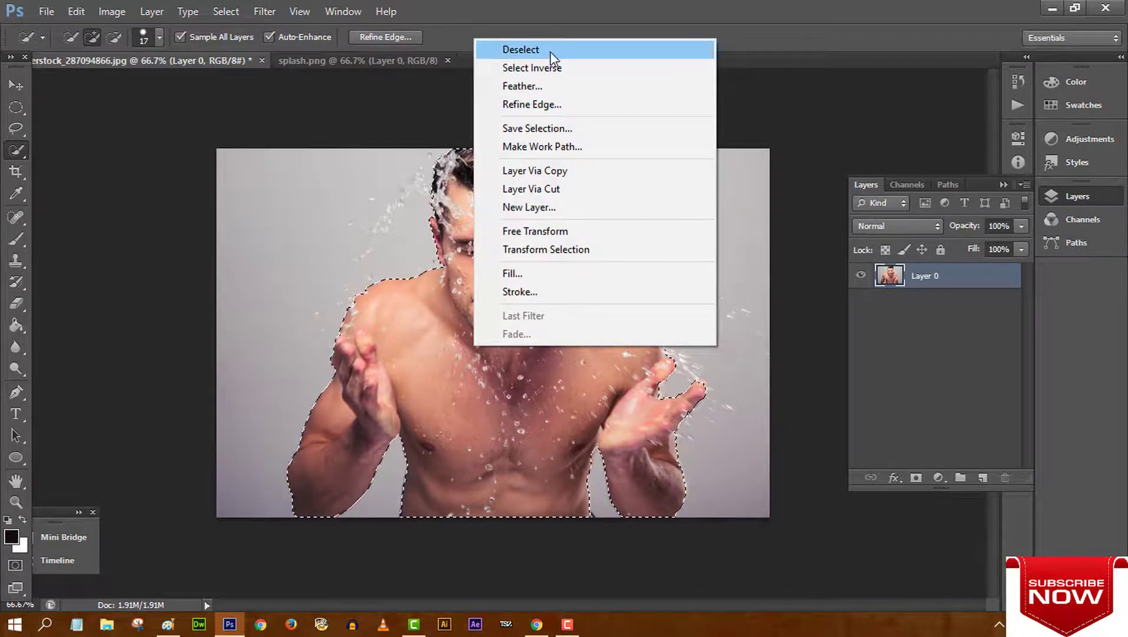
click(558, 67)
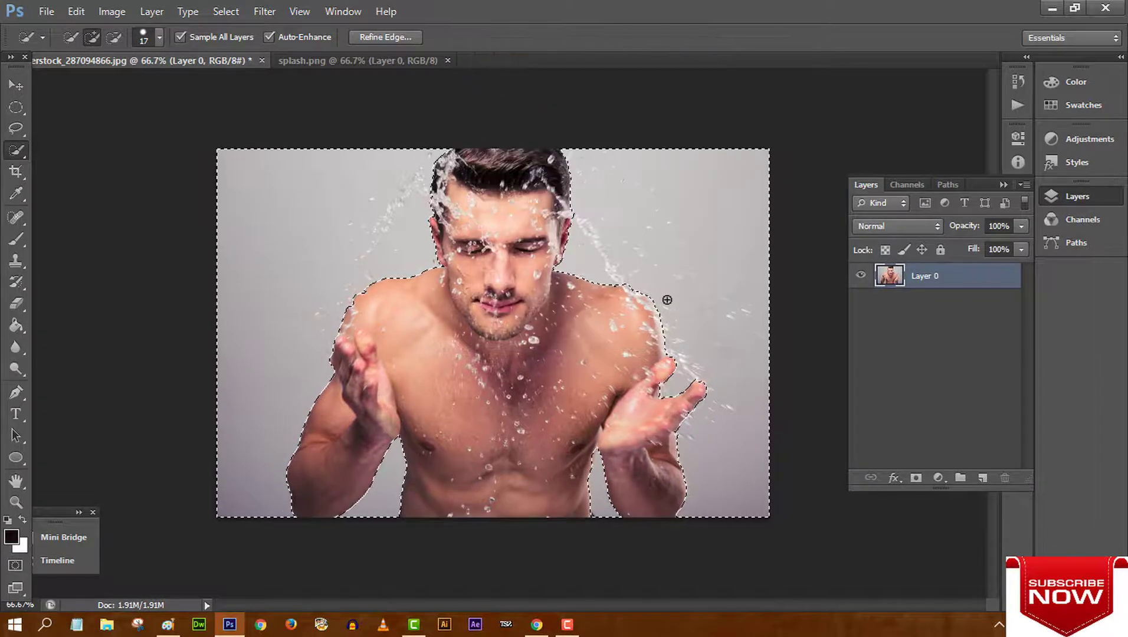
key(Delete)
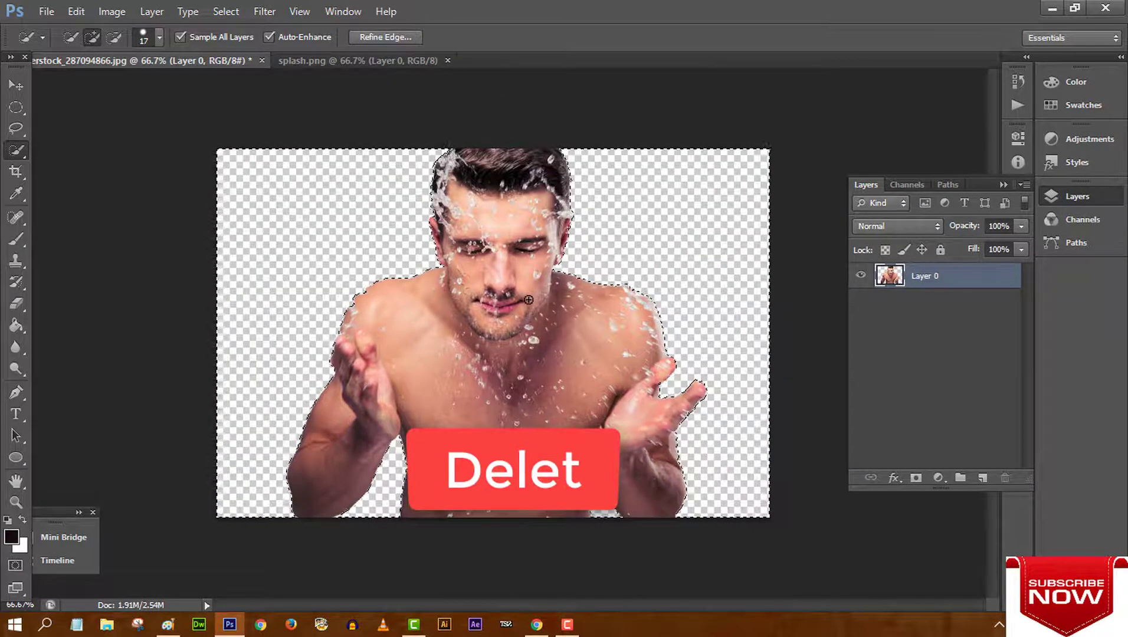
click(401, 36)
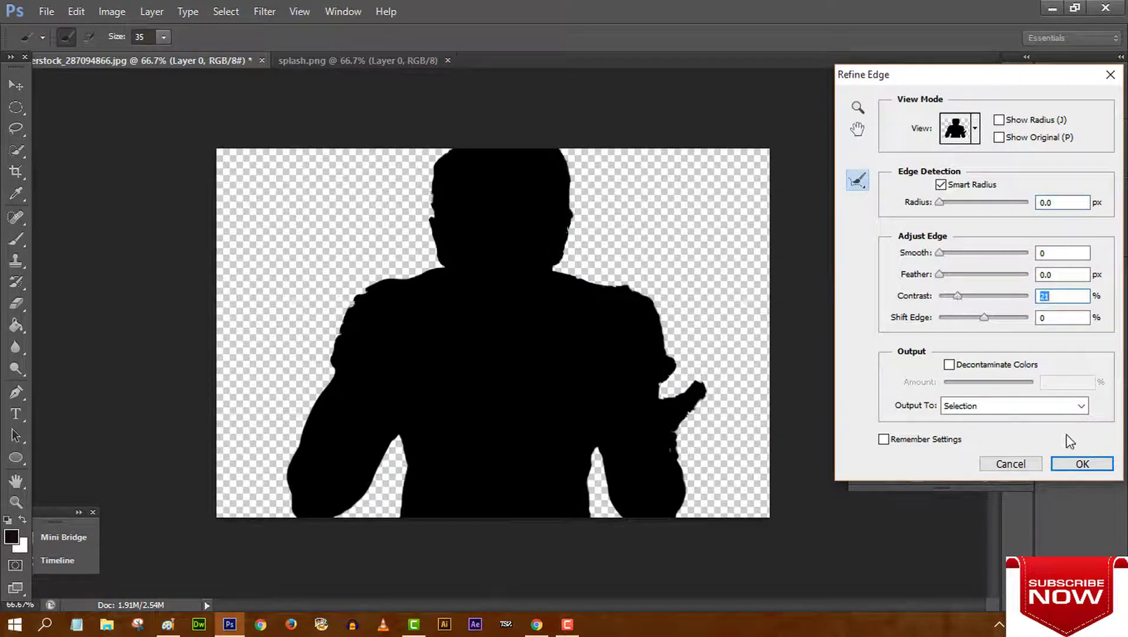
click(1082, 463)
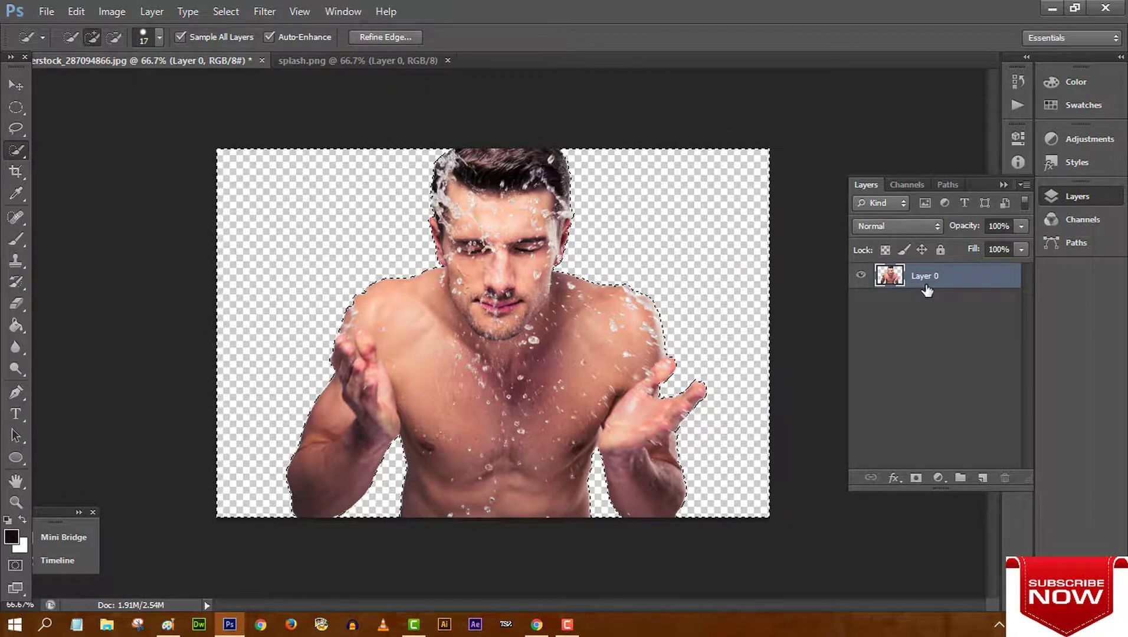
- Add a near-black 030202 Solid Color fill layer beneath the man's layer
click(982, 478)
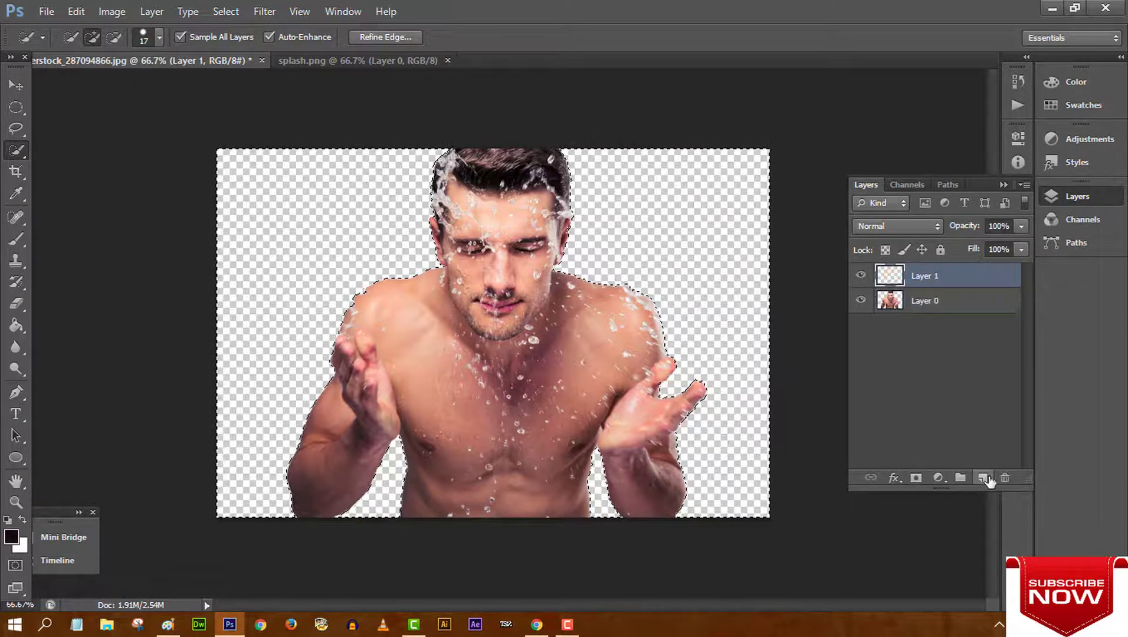
drag(951, 278, 959, 302)
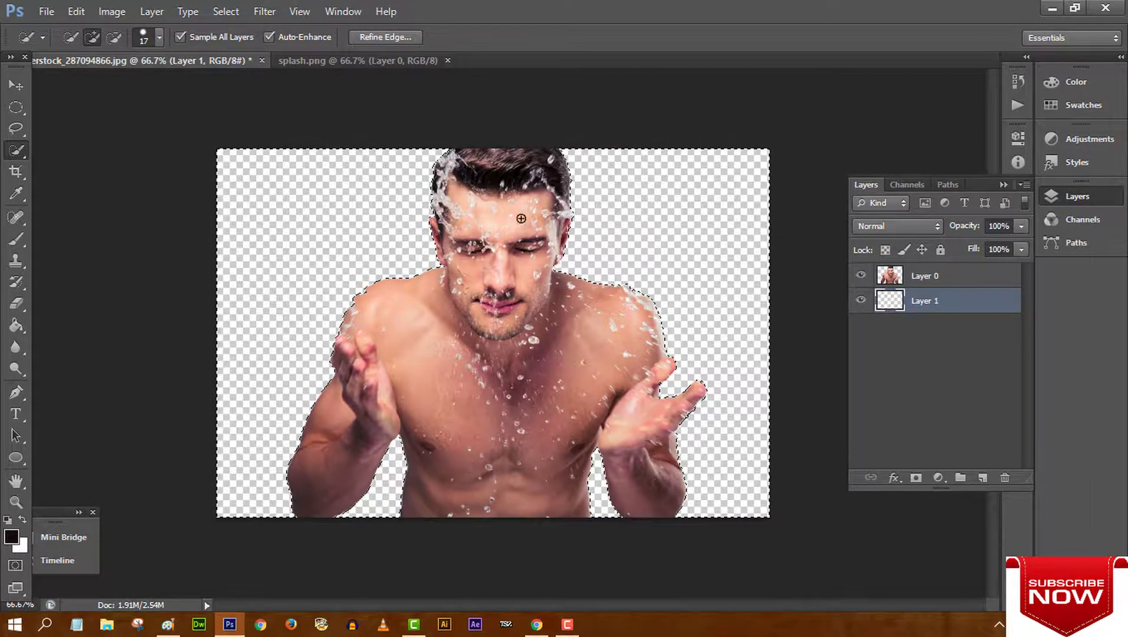
key(v)
click(938, 478)
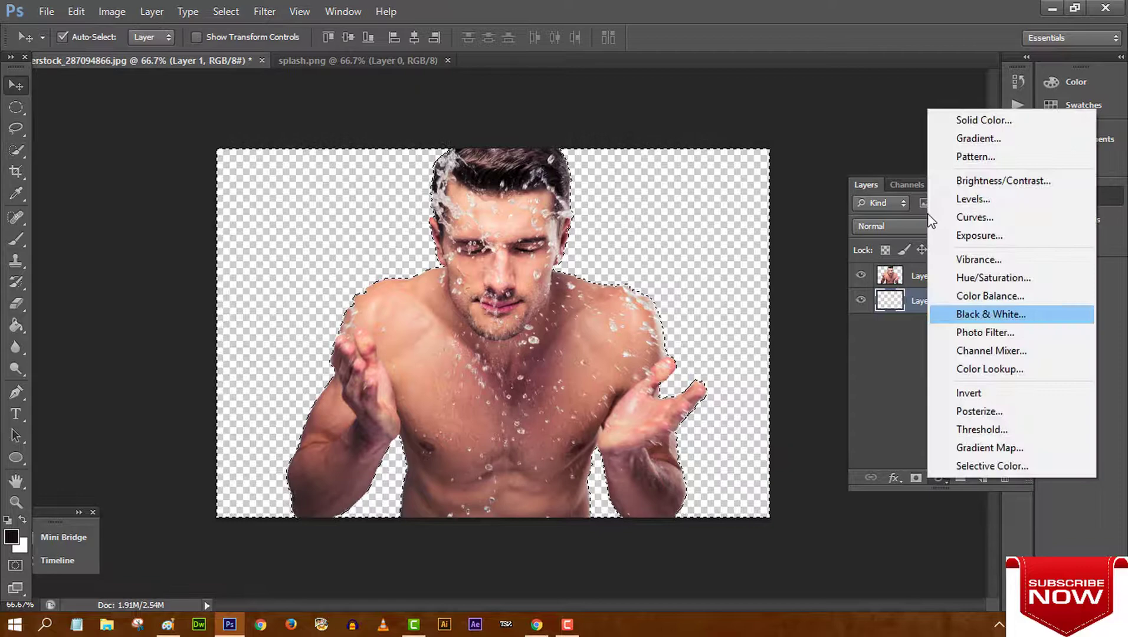
click(947, 124)
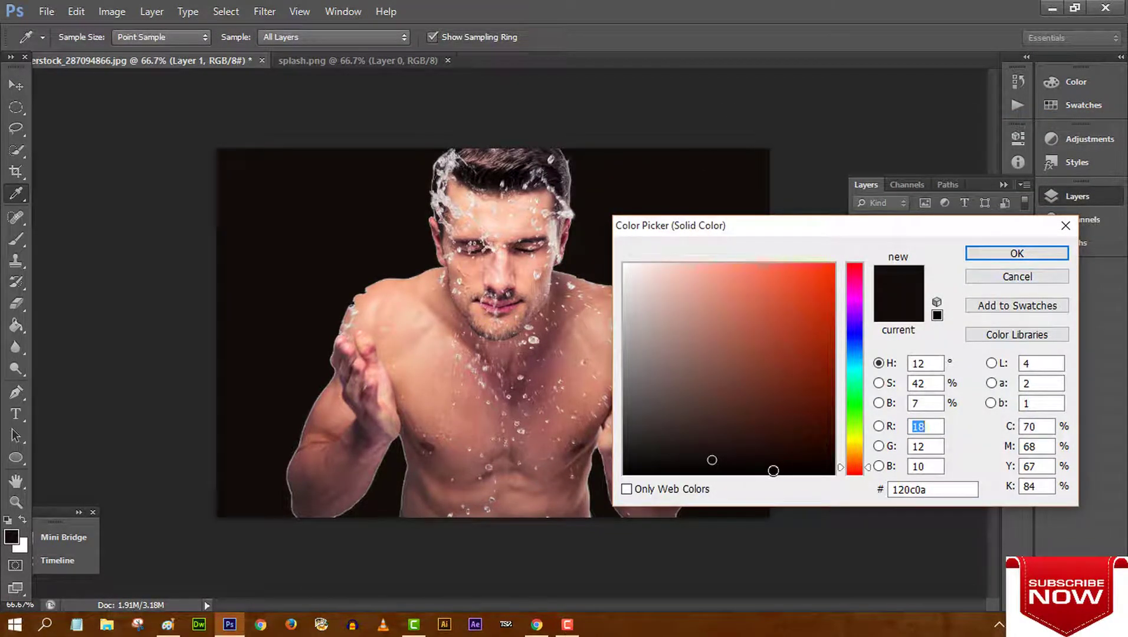
click(774, 470)
click(680, 472)
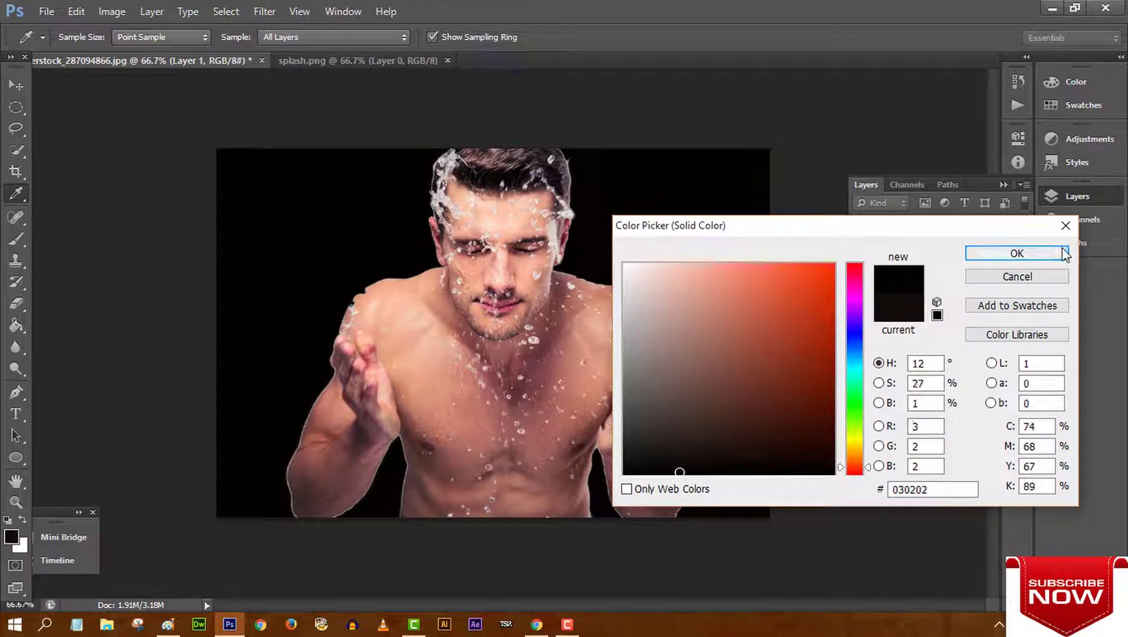
click(1062, 255)
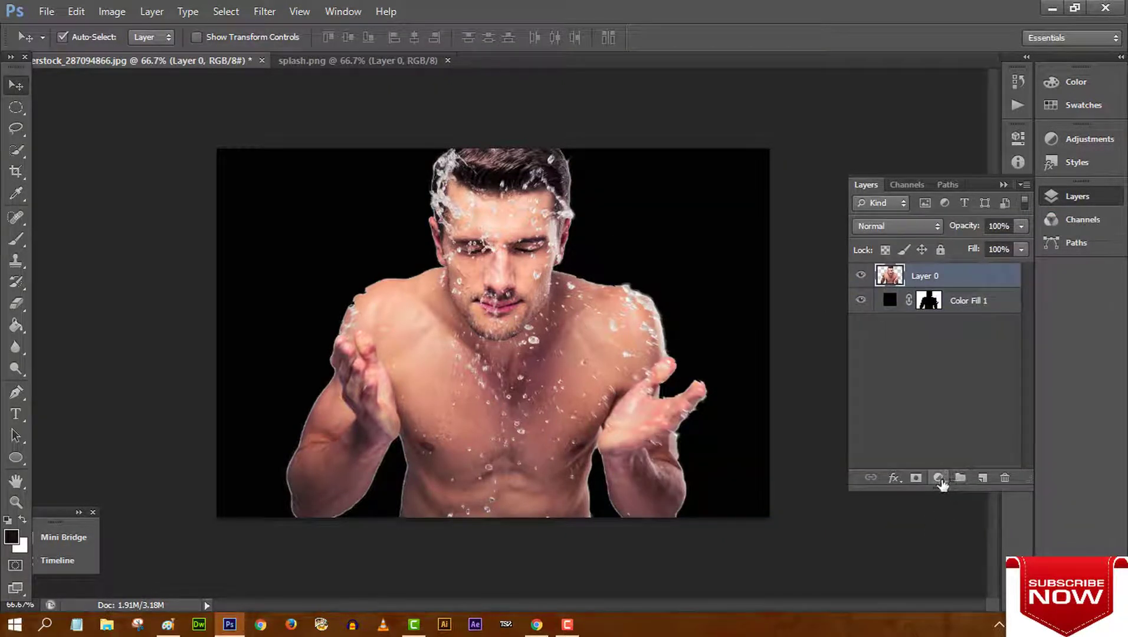
- Give Layer 0 a blank layer mask, deleting the extra duplicate mask
click(915, 478)
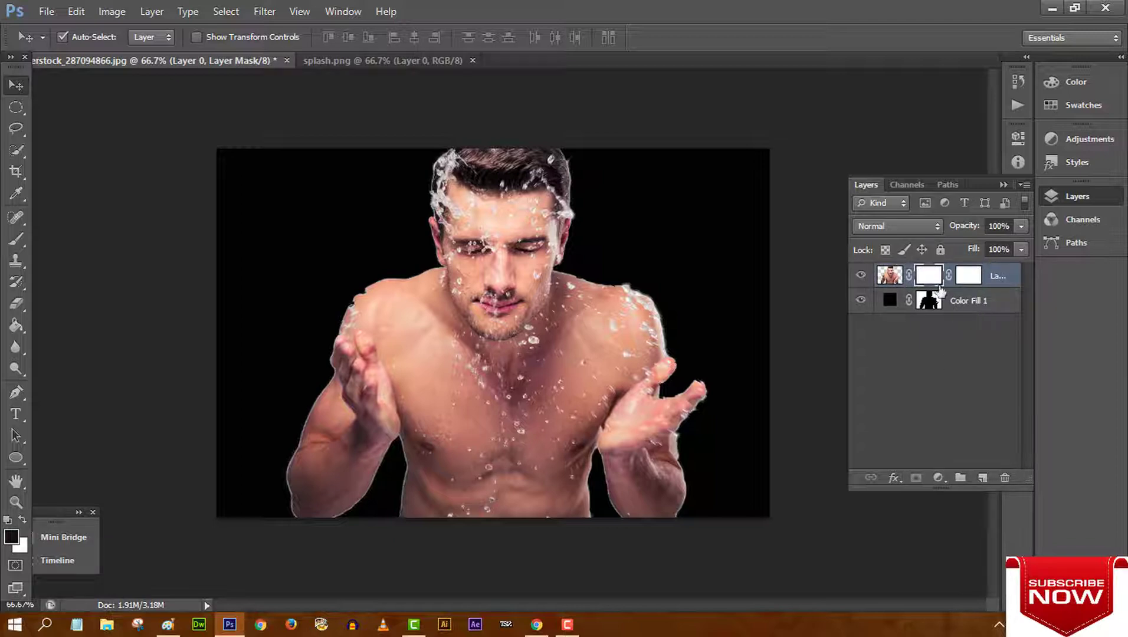
right_click(928, 276)
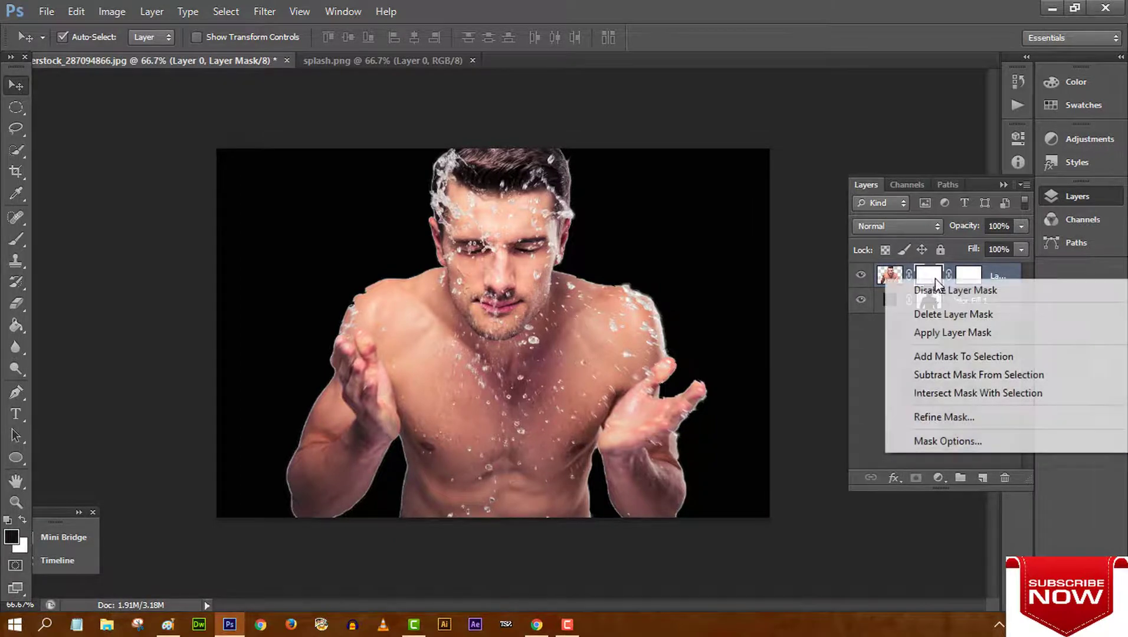
click(951, 317)
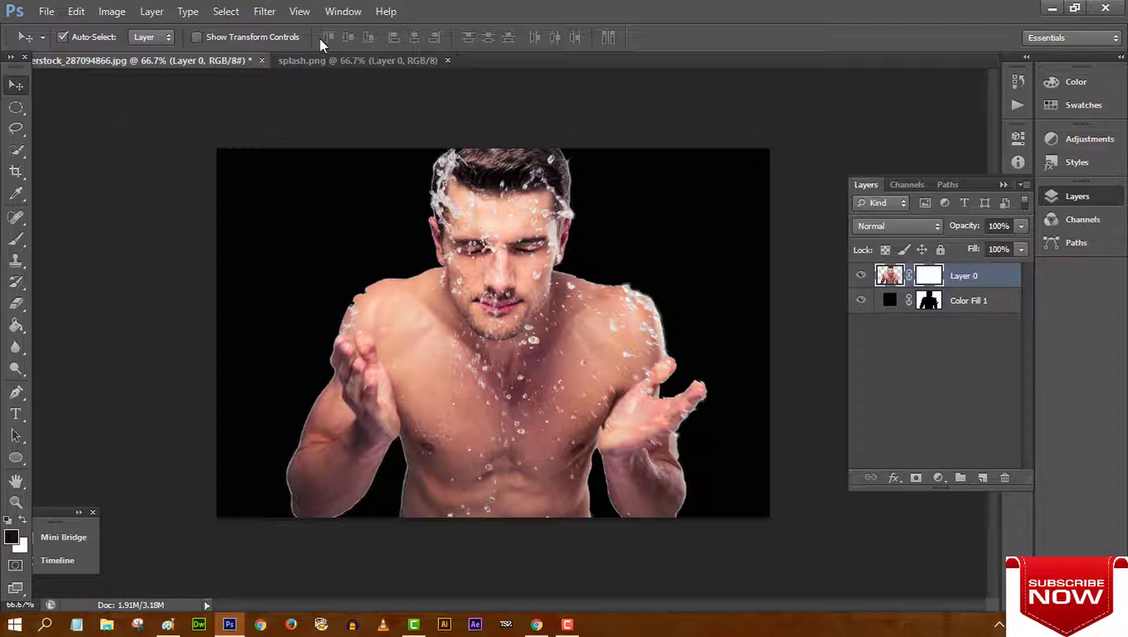
- Copy the splash.png image into the portrait document as a new layer
click(337, 59)
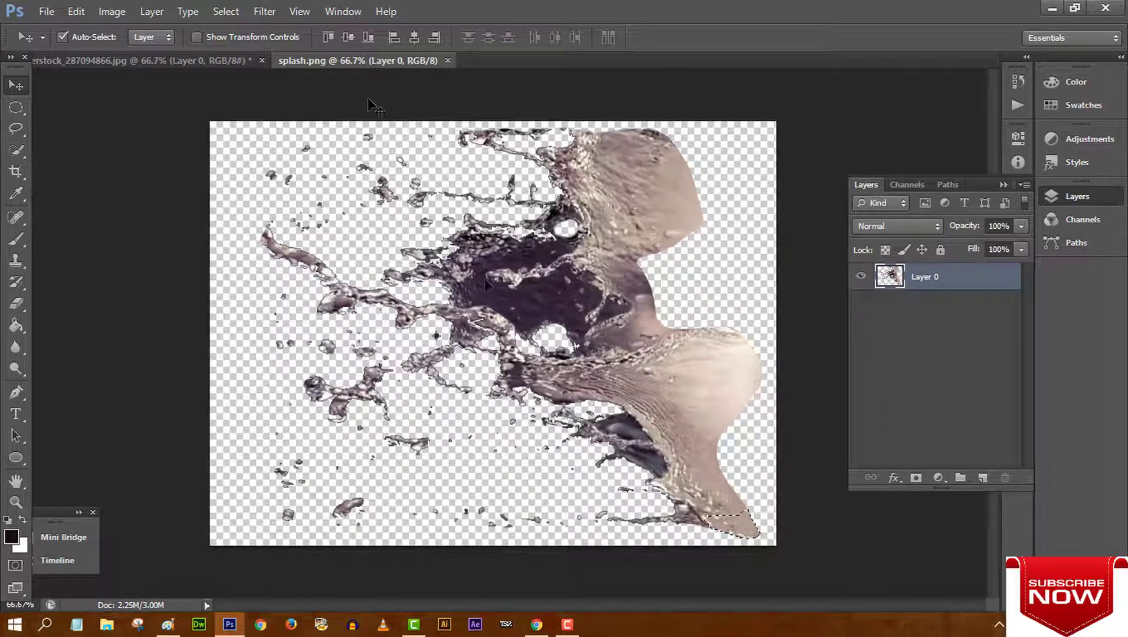
drag(382, 64, 377, 102)
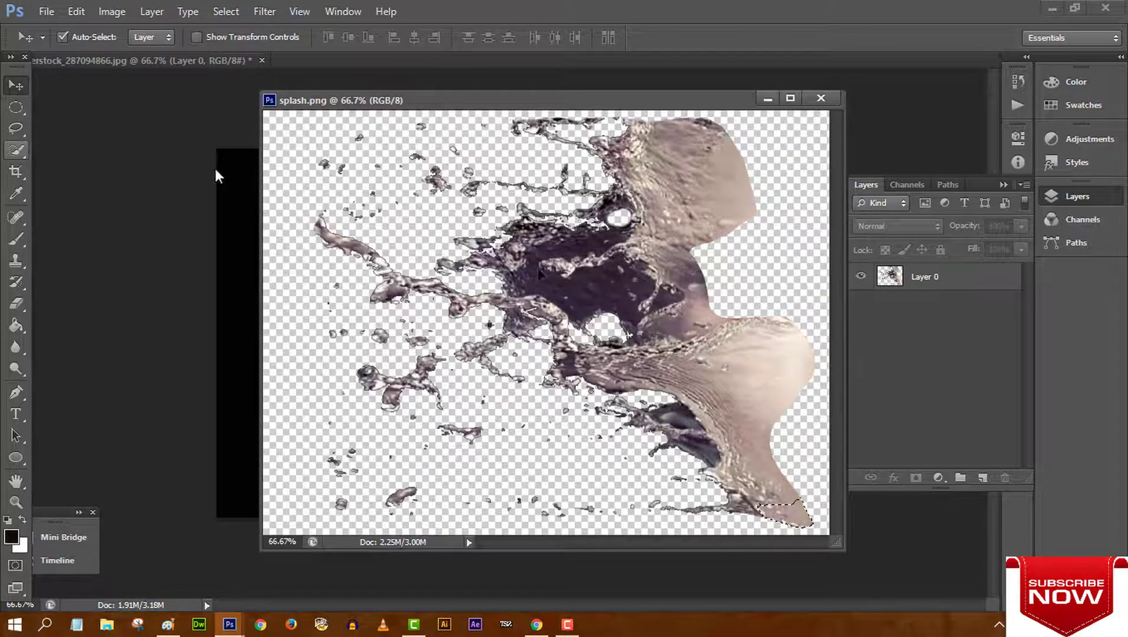
drag(483, 254, 217, 248)
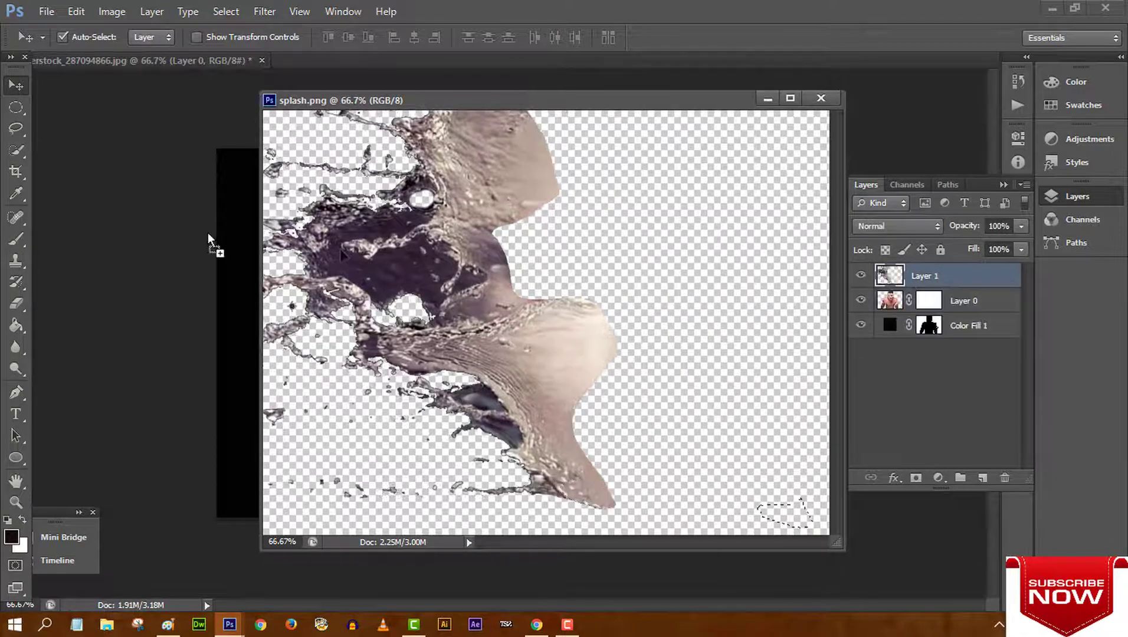
drag(569, 99, 580, 66)
click(194, 61)
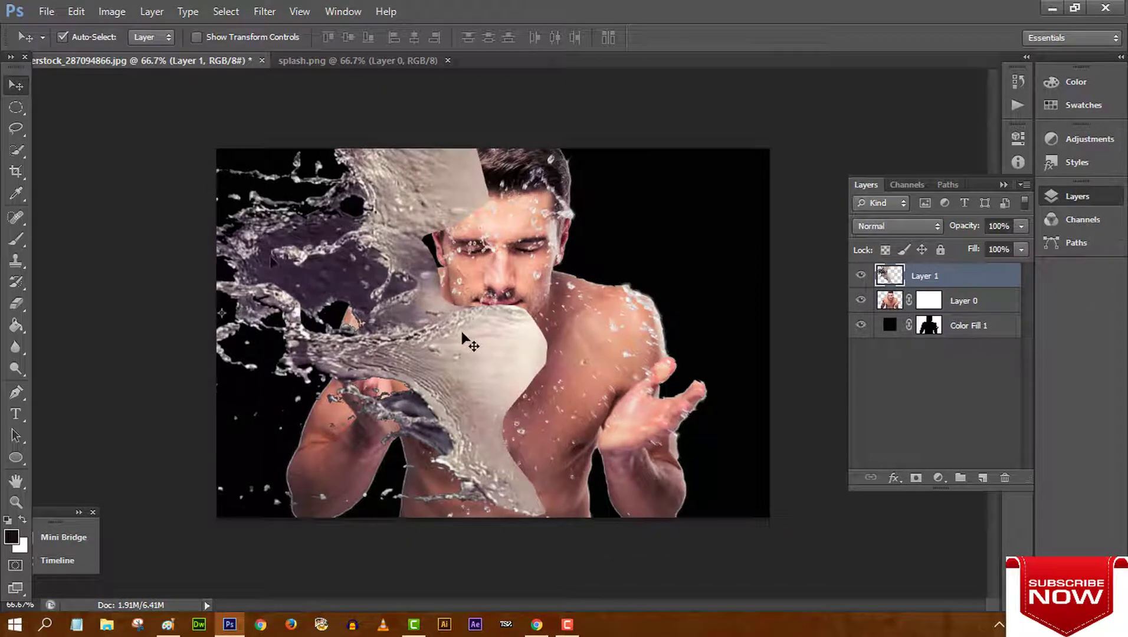
- Free-transform the splash smaller over the face at 93.64% height and apply it
key(ctrl+t)
drag(373, 344, 374, 339)
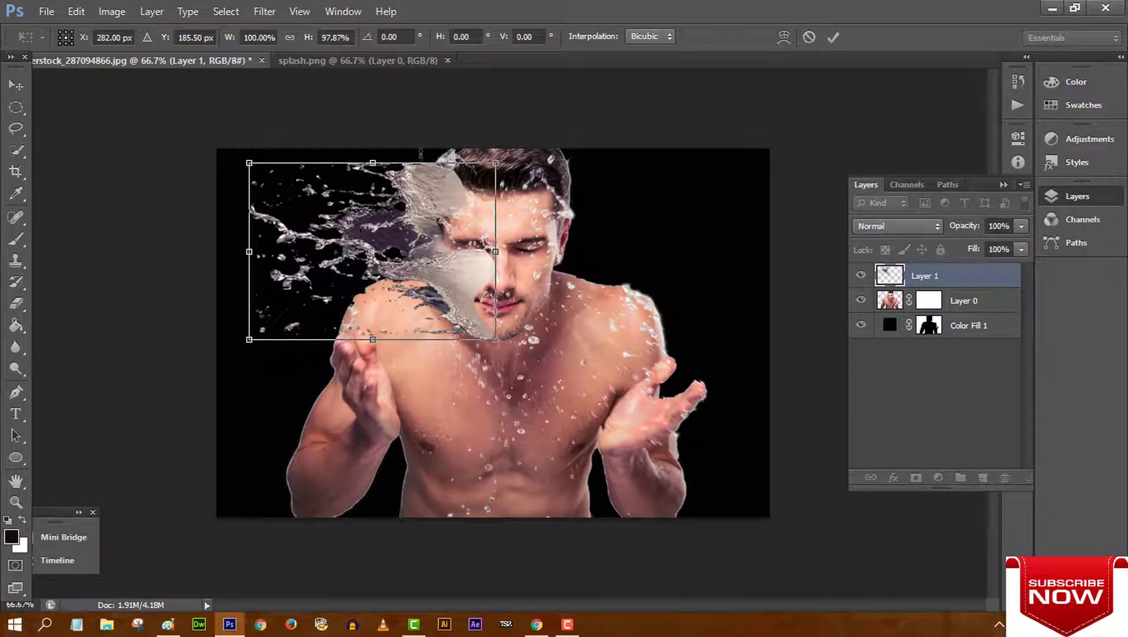
key(Return)
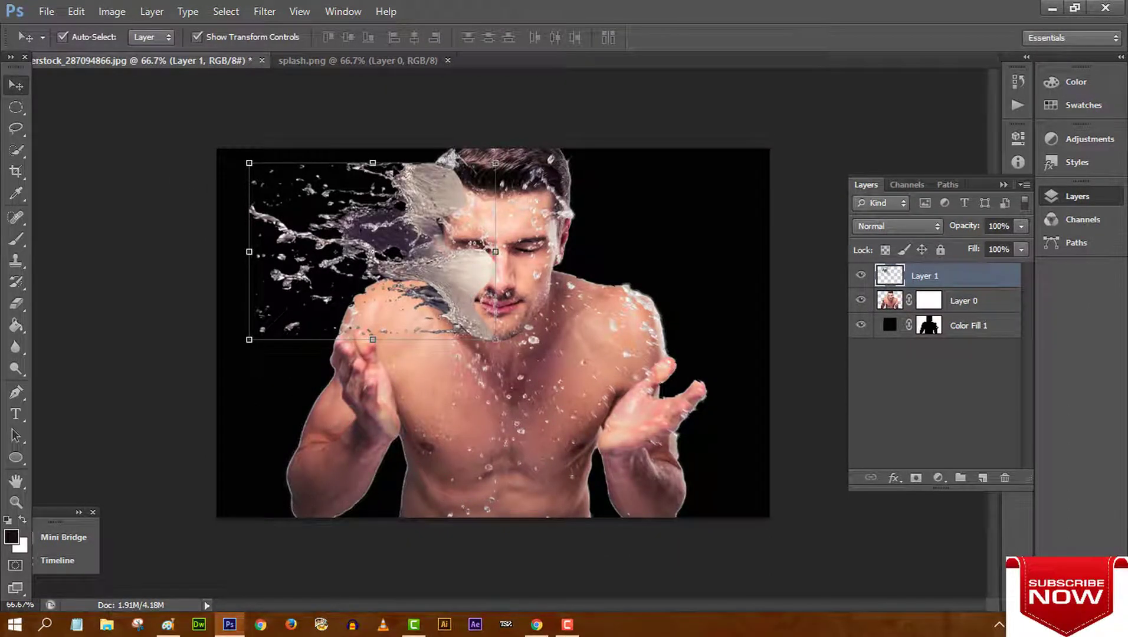
drag(373, 161, 372, 149)
key(Return)
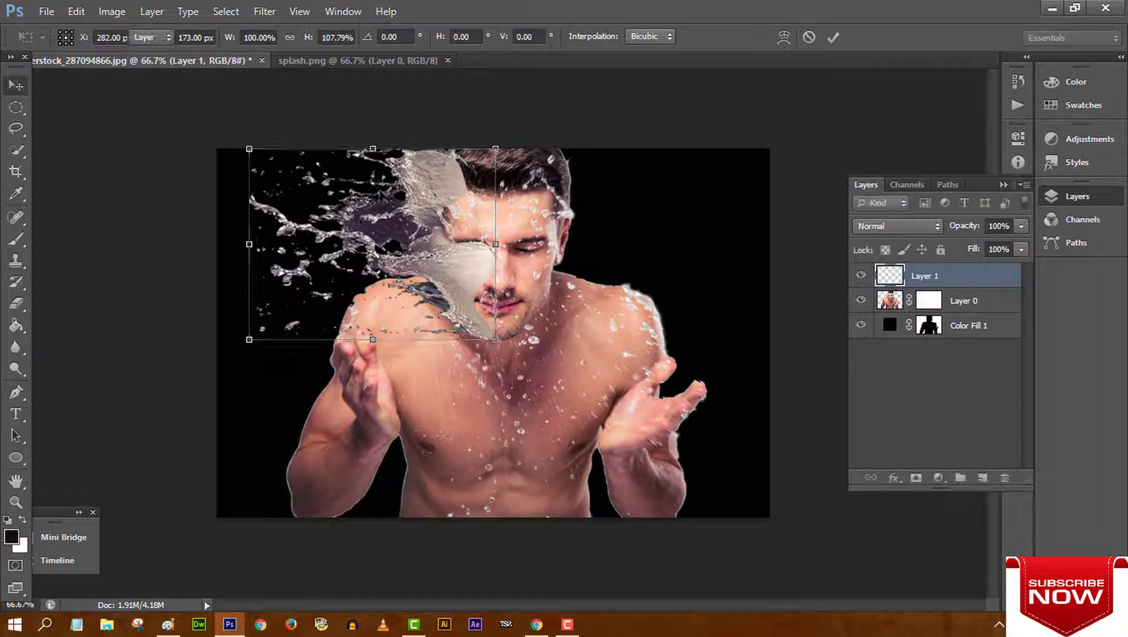
drag(372, 149, 373, 161)
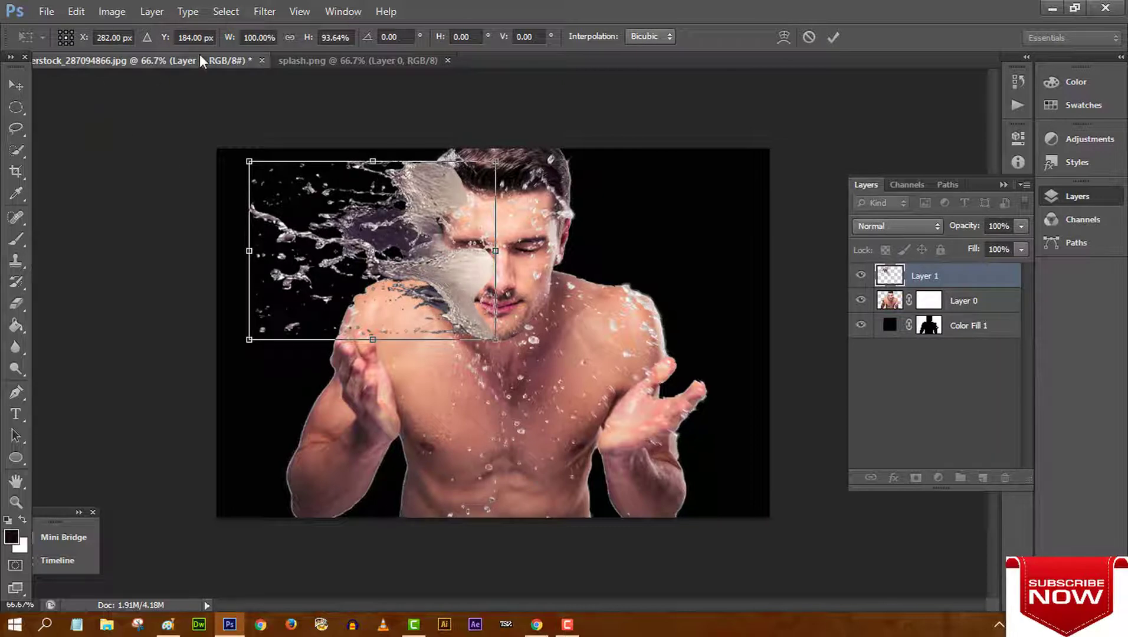
key(m)
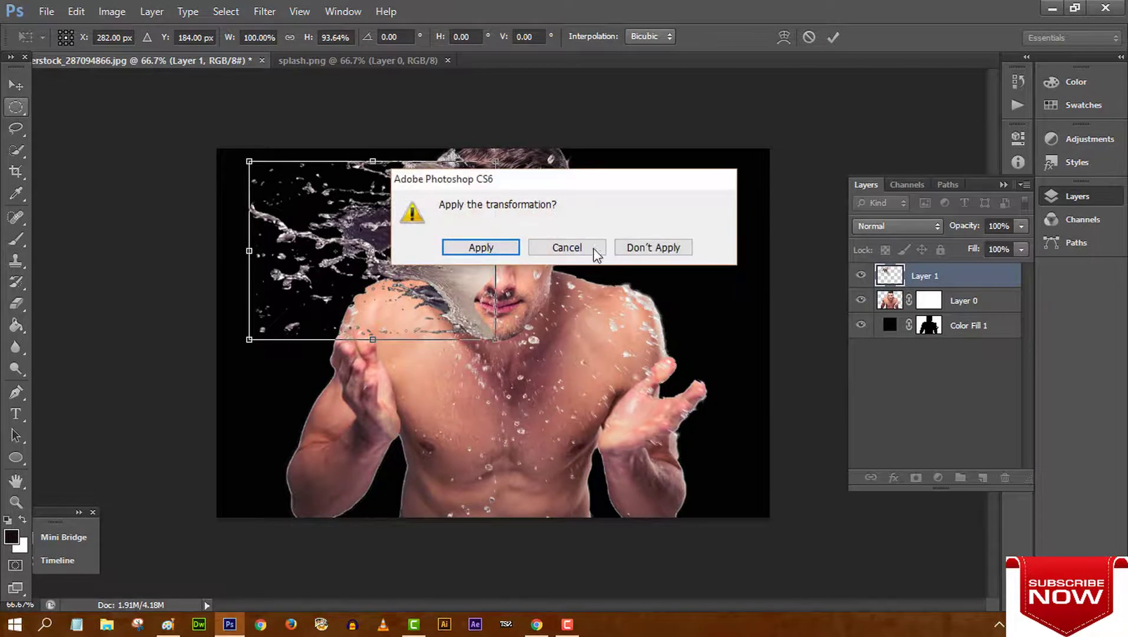
click(595, 252)
click(16, 85)
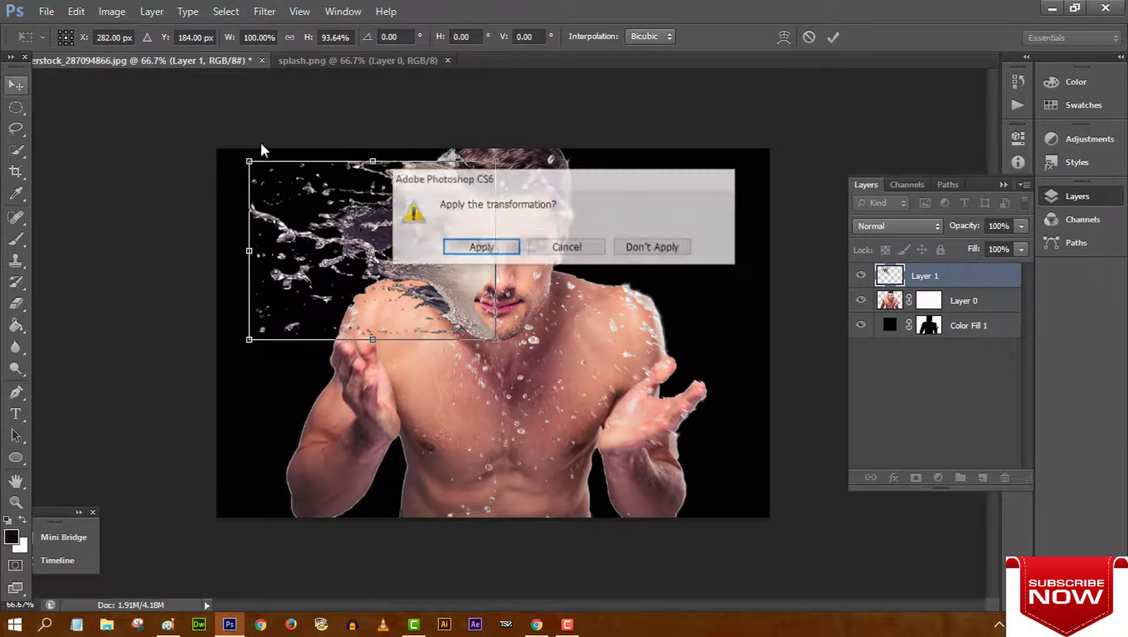
click(509, 247)
click(929, 394)
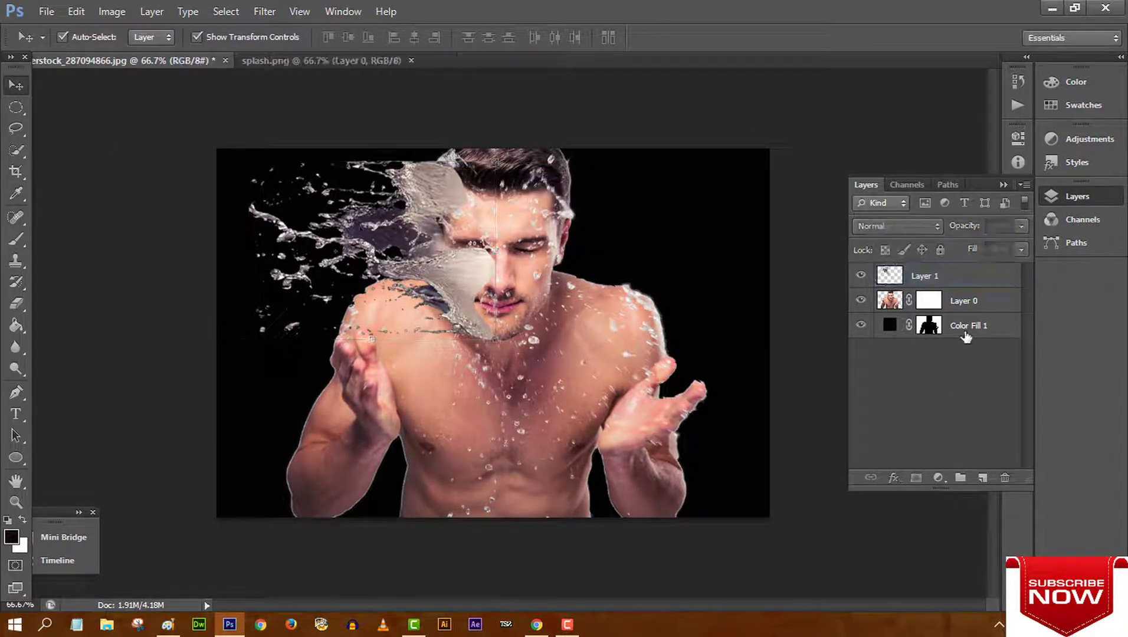
- Add a layer mask to the splash's Layer 1, then reselect the man's Layer 0
click(936, 275)
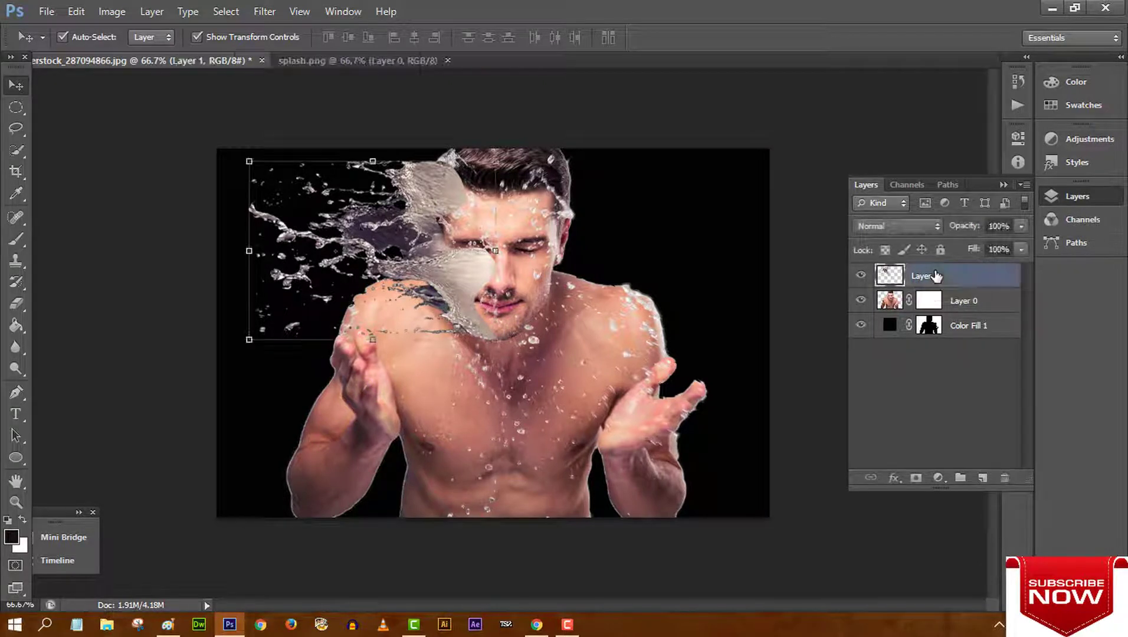
click(913, 478)
click(684, 245)
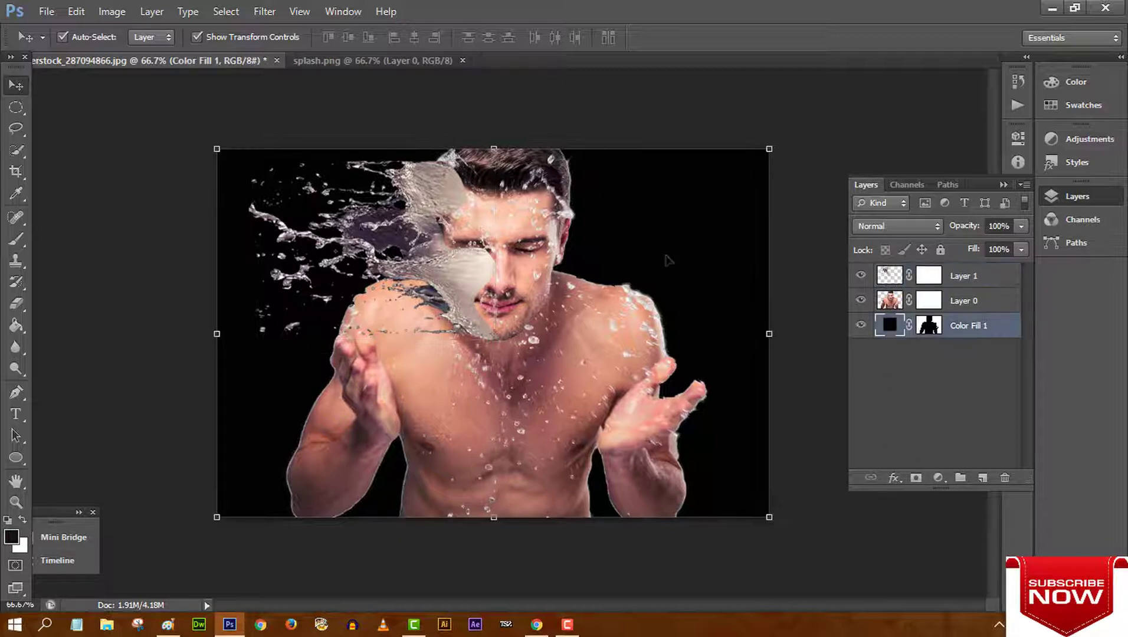
click(578, 330)
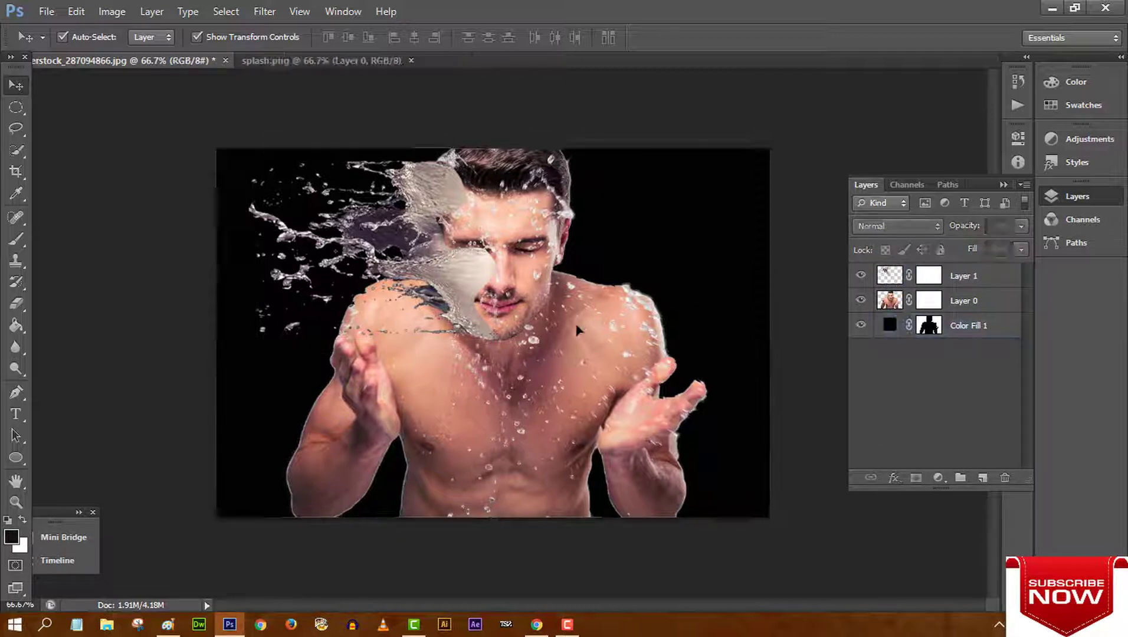
double_click(957, 302)
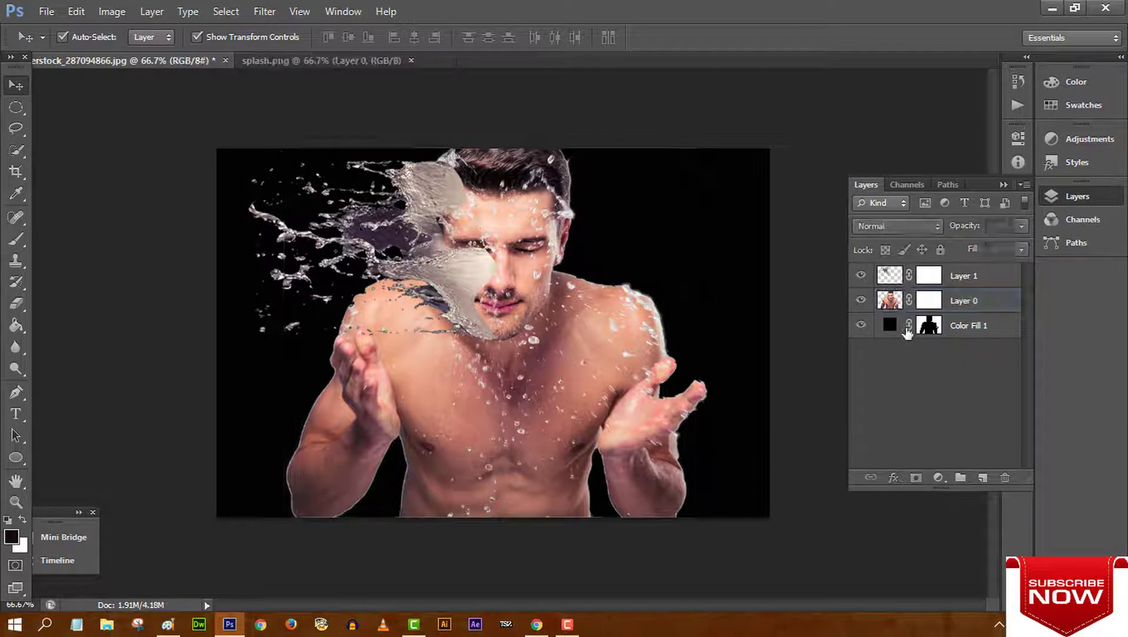
click(500, 249)
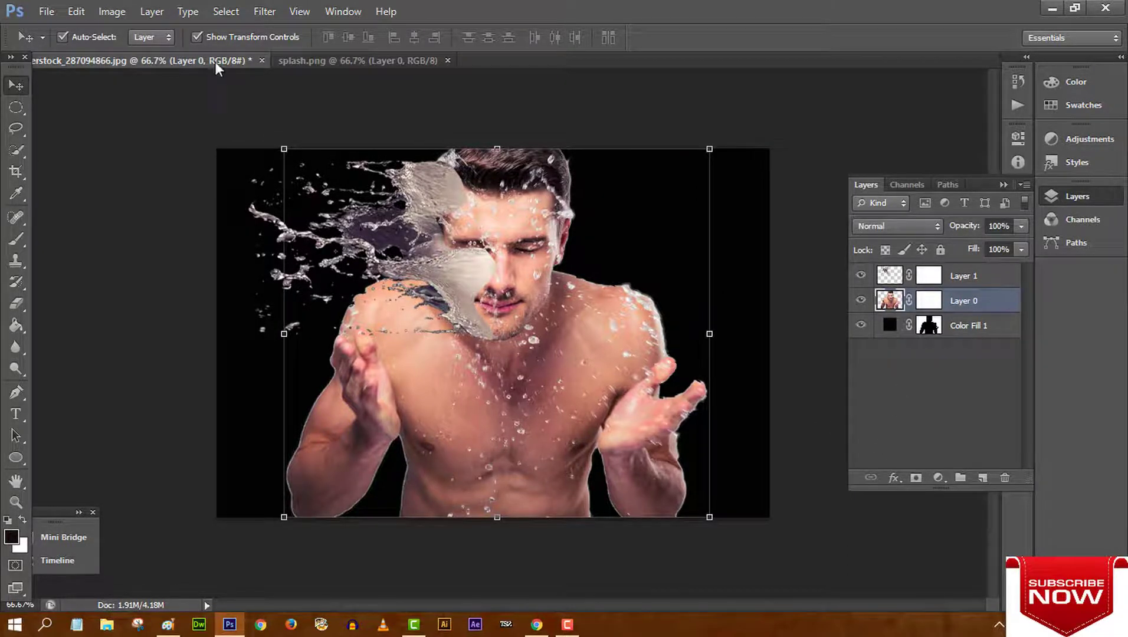
- Desaturate the man's Layer 0 with Hue/Saturation set to -49 saturation
click(123, 13)
mouse_move(137, 54)
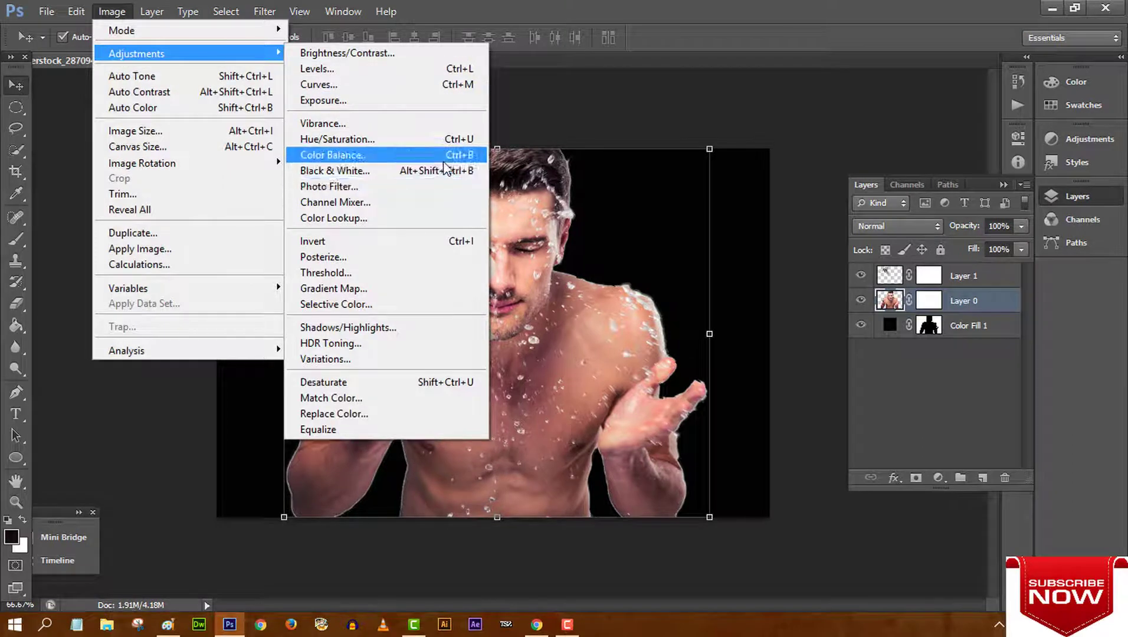
click(442, 139)
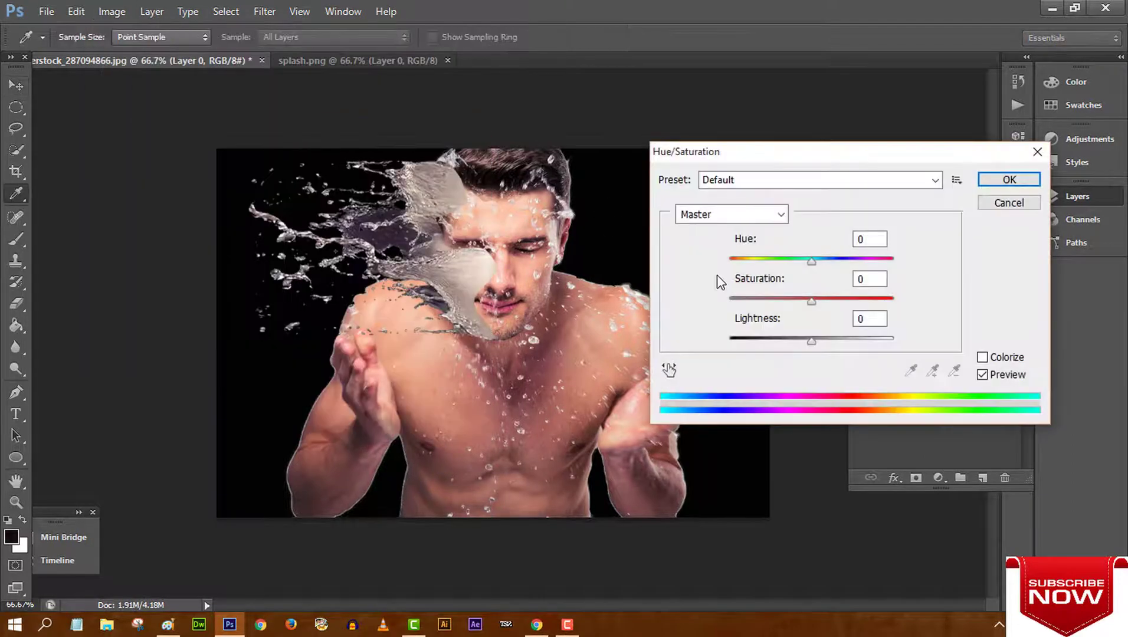
click(772, 298)
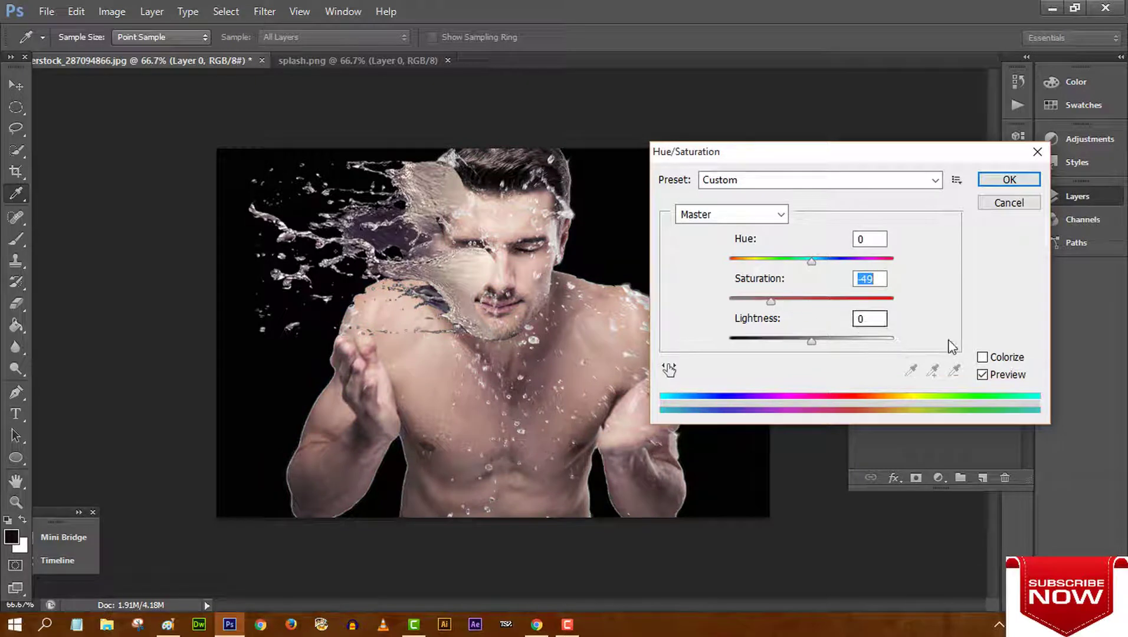
click(1006, 180)
key(v)
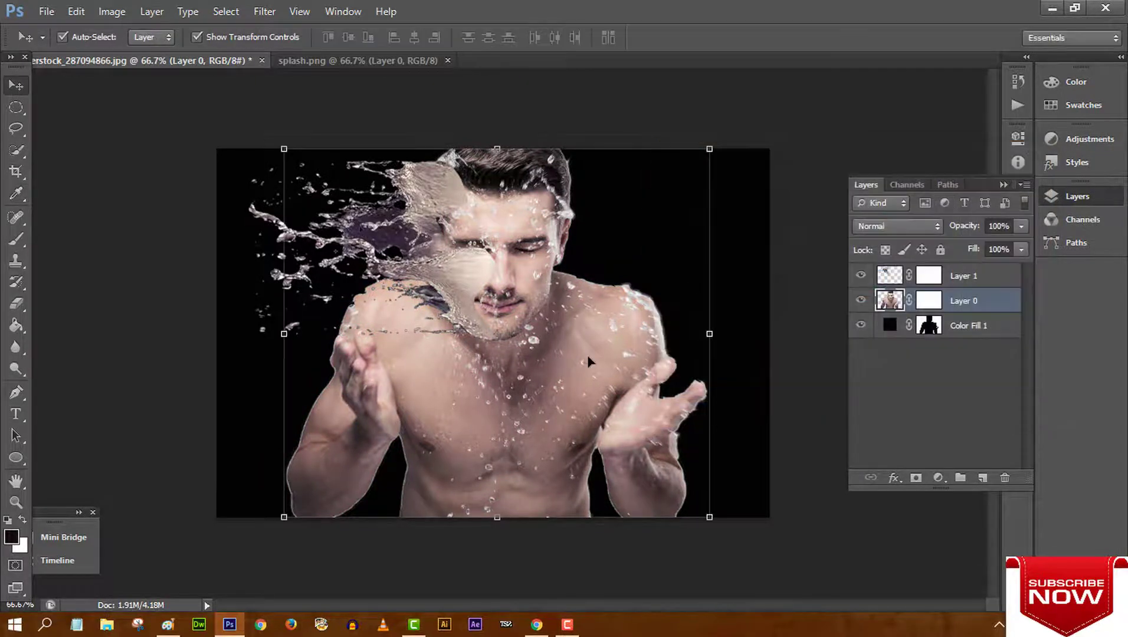
click(793, 276)
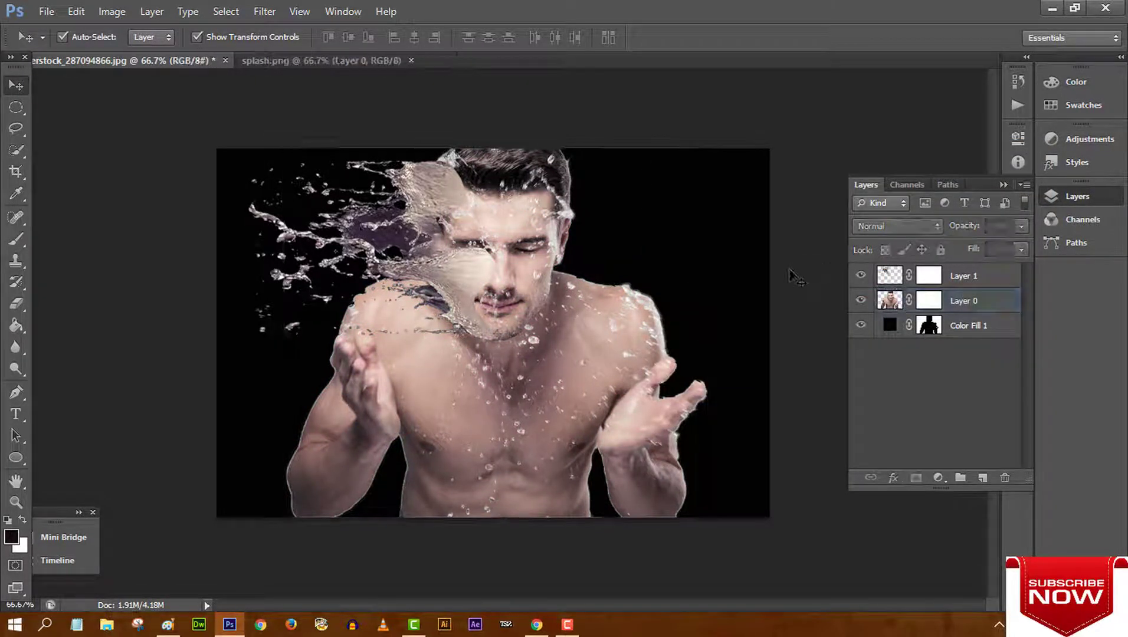
- Target Layer 1's splash mask and pick the black Brush at 29% opacity
click(898, 277)
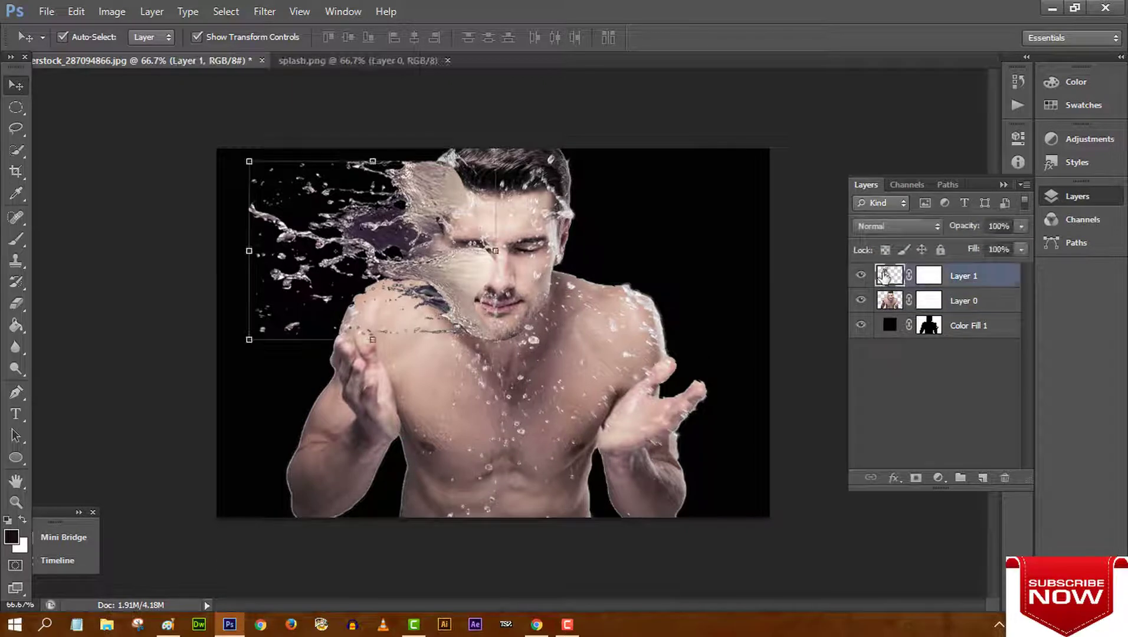
click(928, 278)
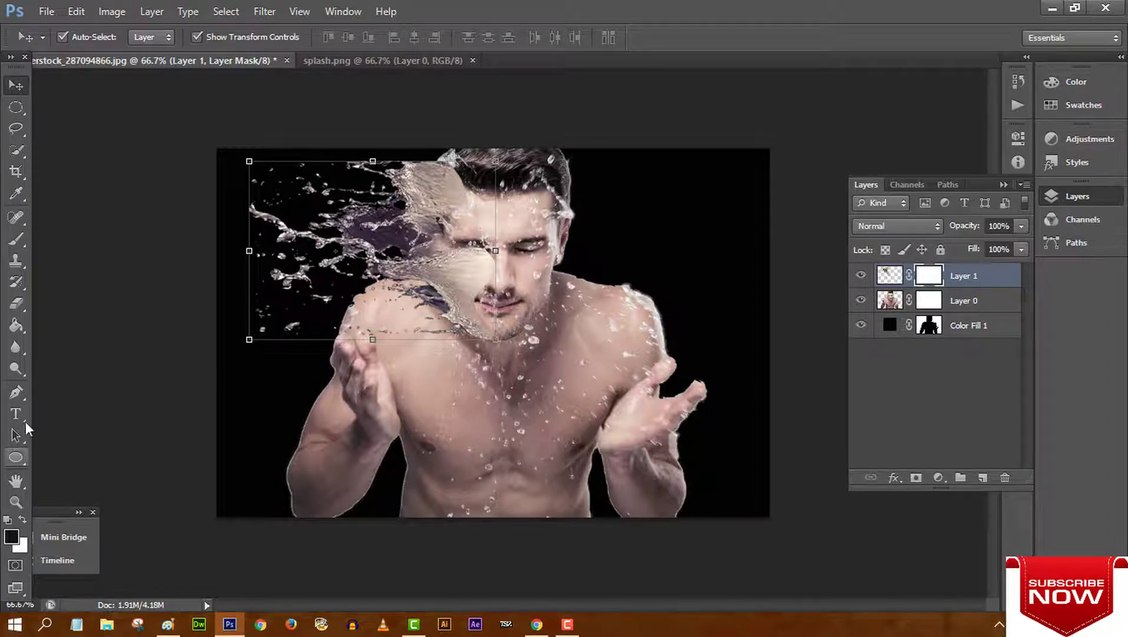
click(16, 239)
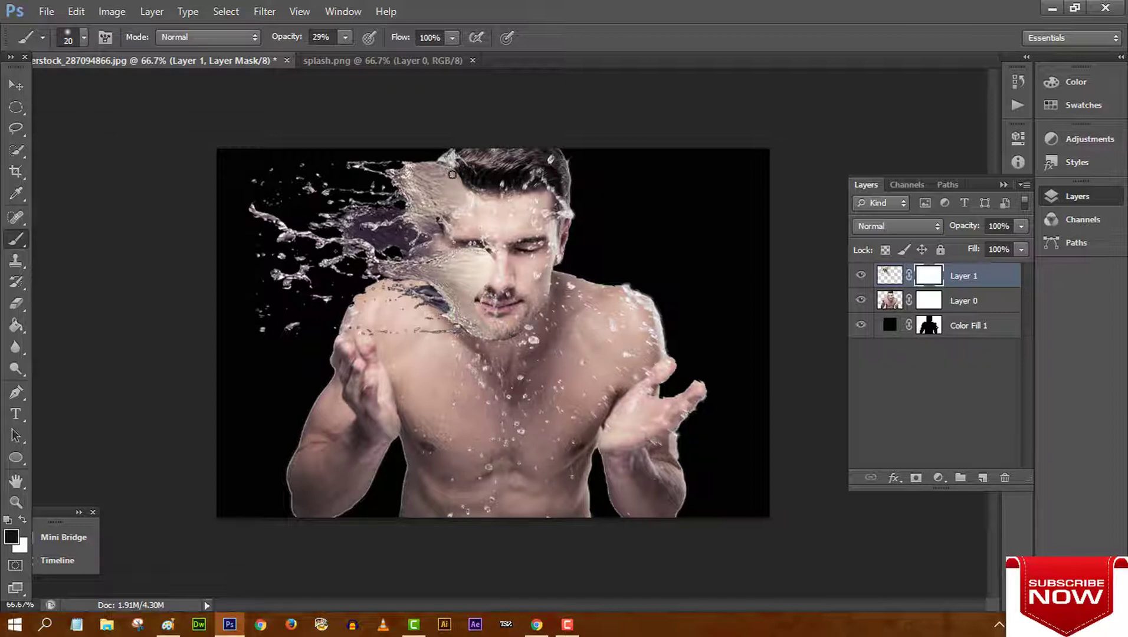
click(346, 40)
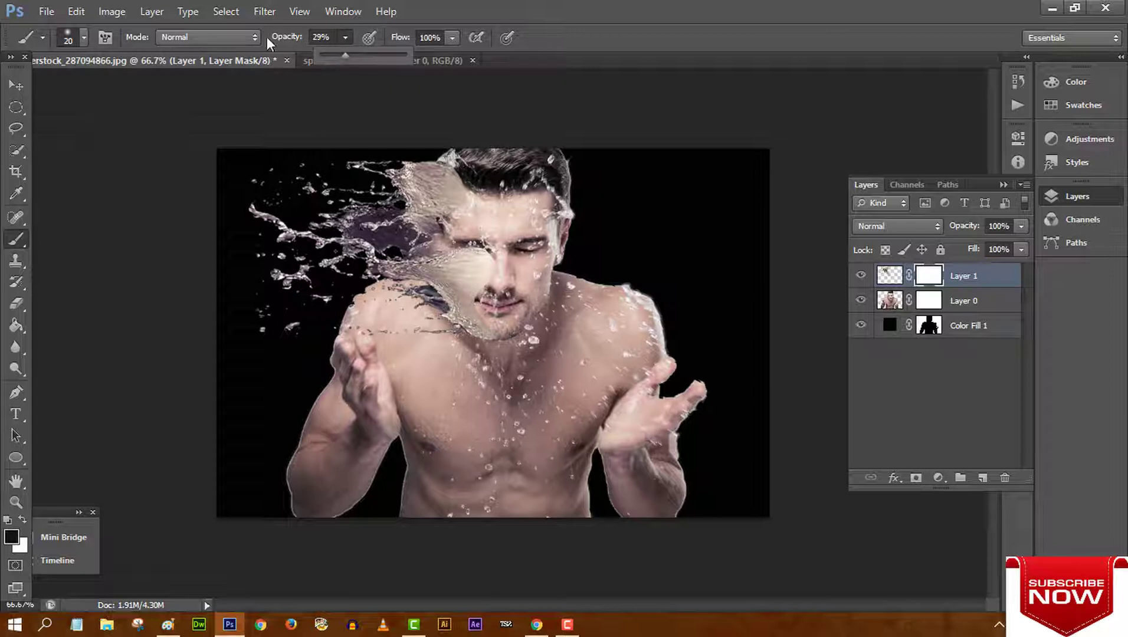
click(242, 68)
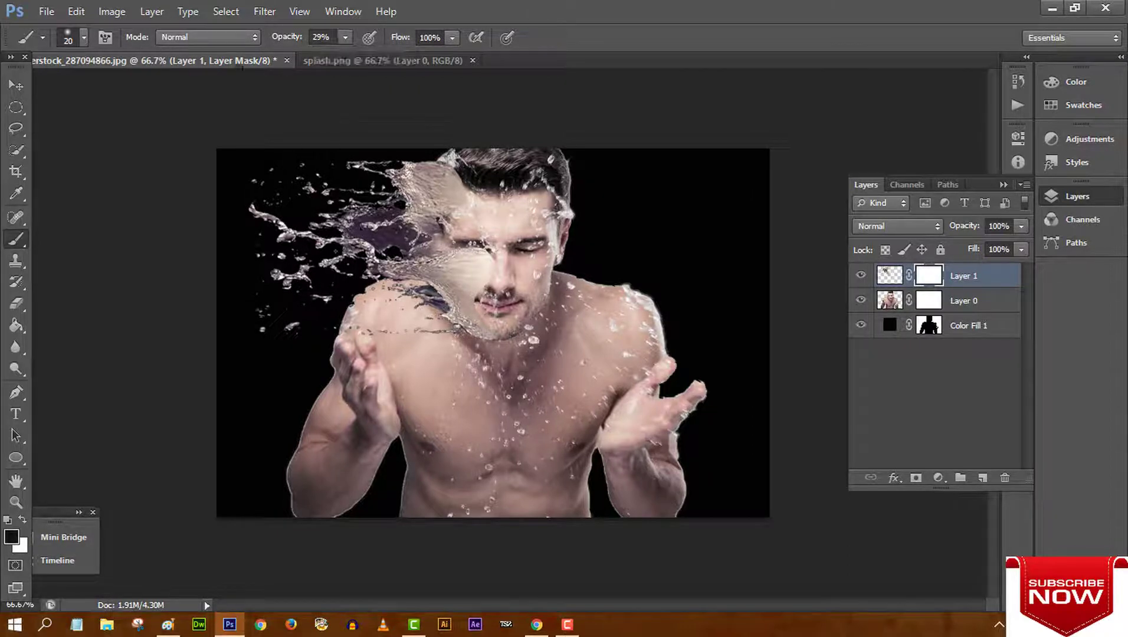
- With a 37 px brush, paint the splash mask away over the eye, hairline, jaw and cheek
click(83, 39)
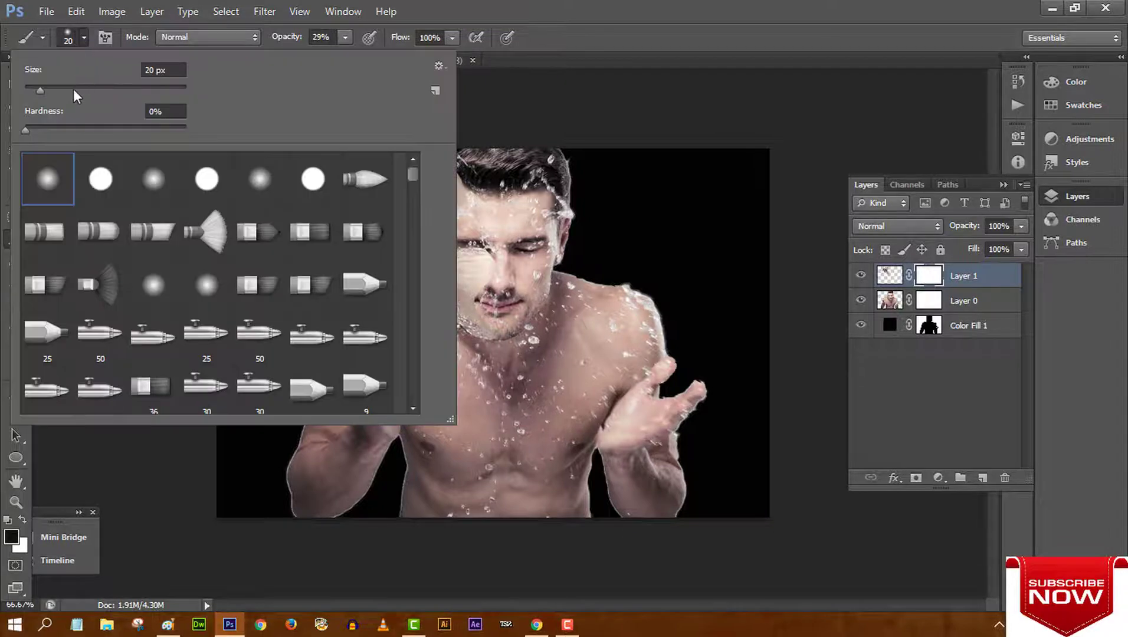
drag(41, 90, 54, 90)
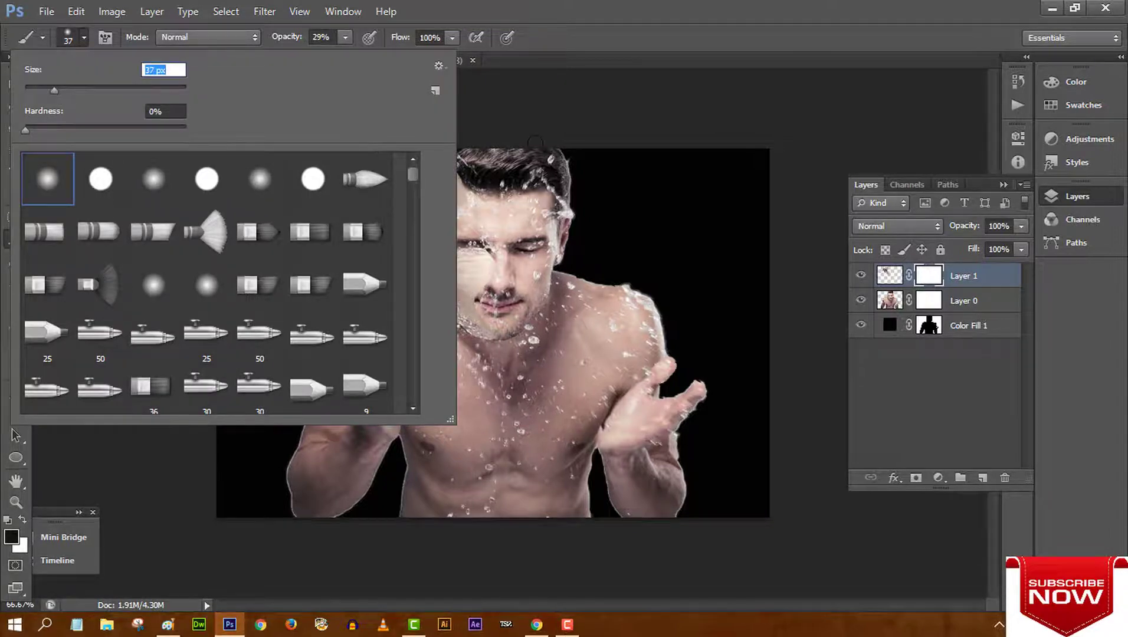
click(529, 124)
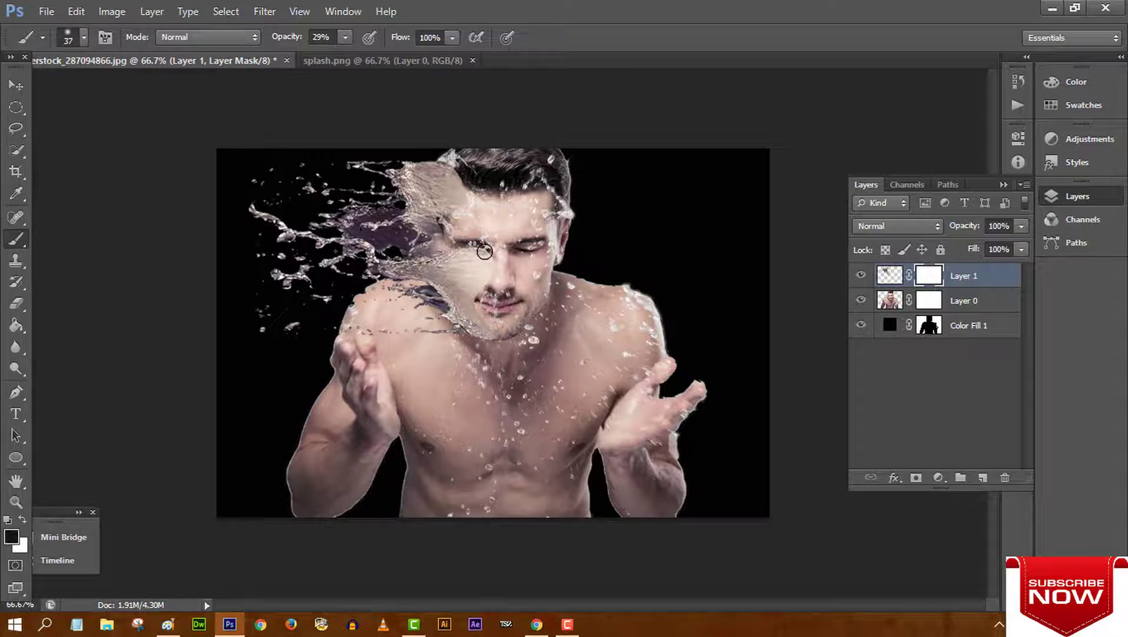
mouse_move(484, 252)
mouse_down()
mouse_move(458, 251)
mouse_move(489, 257)
mouse_up()
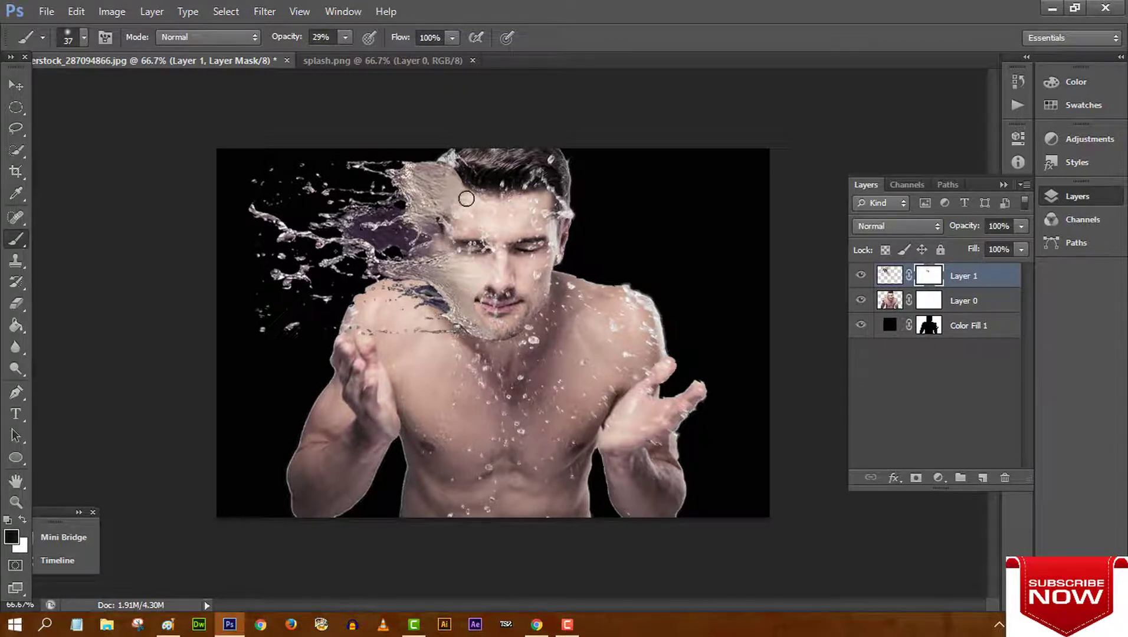
mouse_move(453, 173)
mouse_down()
mouse_move(462, 183)
mouse_move(444, 226)
mouse_move(487, 281)
mouse_move(470, 339)
mouse_move(467, 262)
mouse_move(548, 366)
mouse_move(457, 210)
mouse_move(452, 166)
mouse_move(442, 234)
mouse_move(473, 323)
mouse_up()
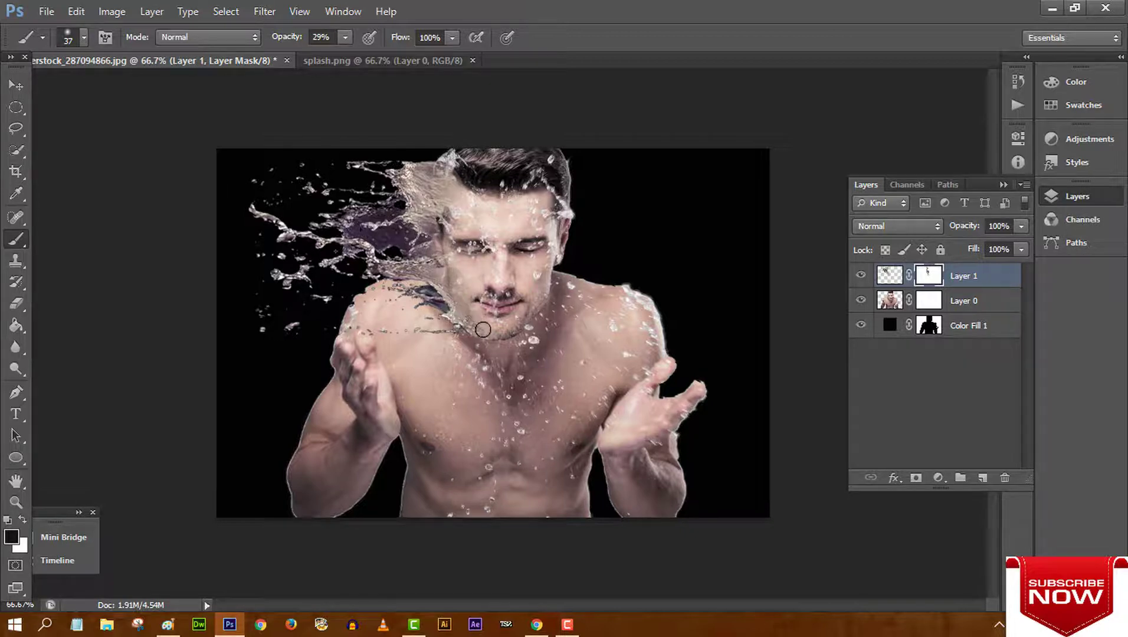
mouse_move(473, 322)
mouse_down()
mouse_move(447, 259)
mouse_move(456, 185)
mouse_up()
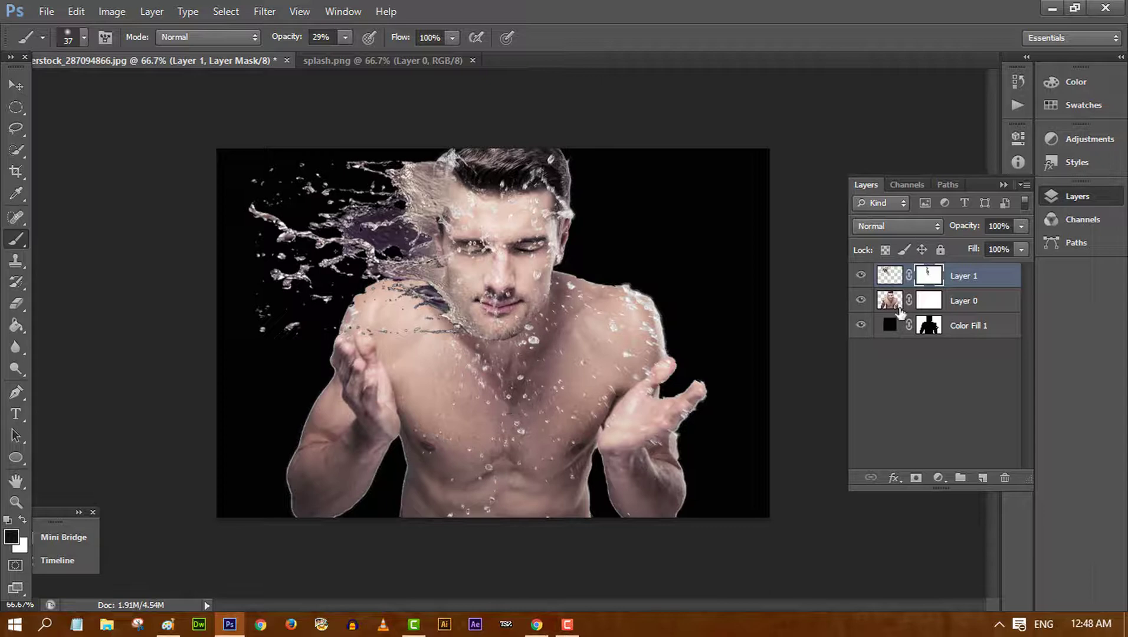
- Add an unmasked Layer 2 at the top of the stack, removing its added mask
click(980, 477)
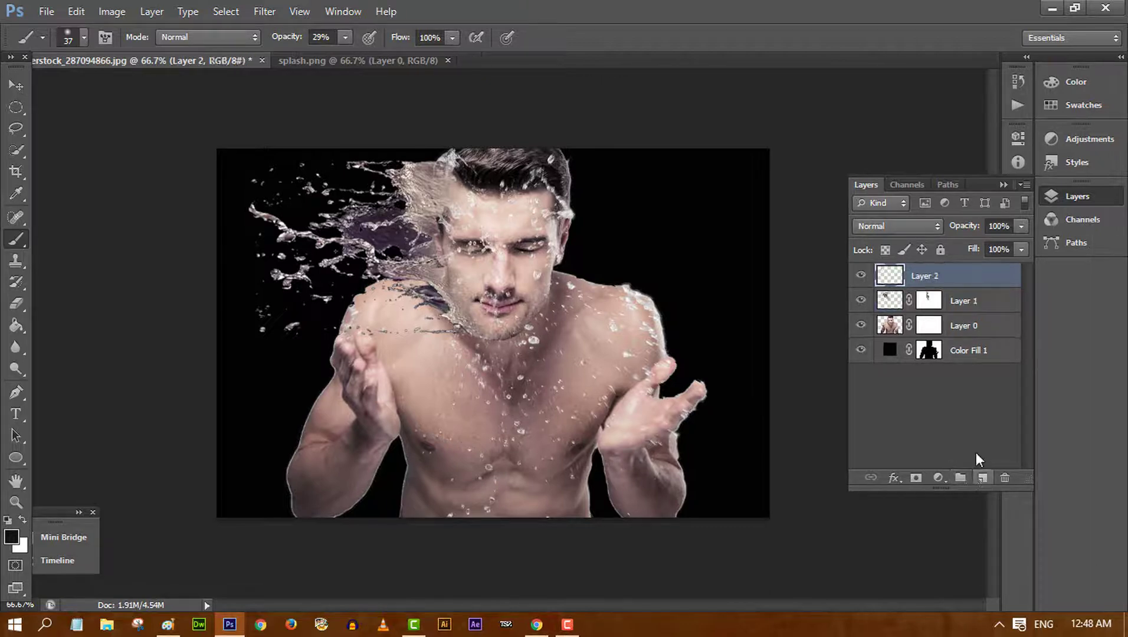
right_click(922, 281)
key(Escape)
click(914, 479)
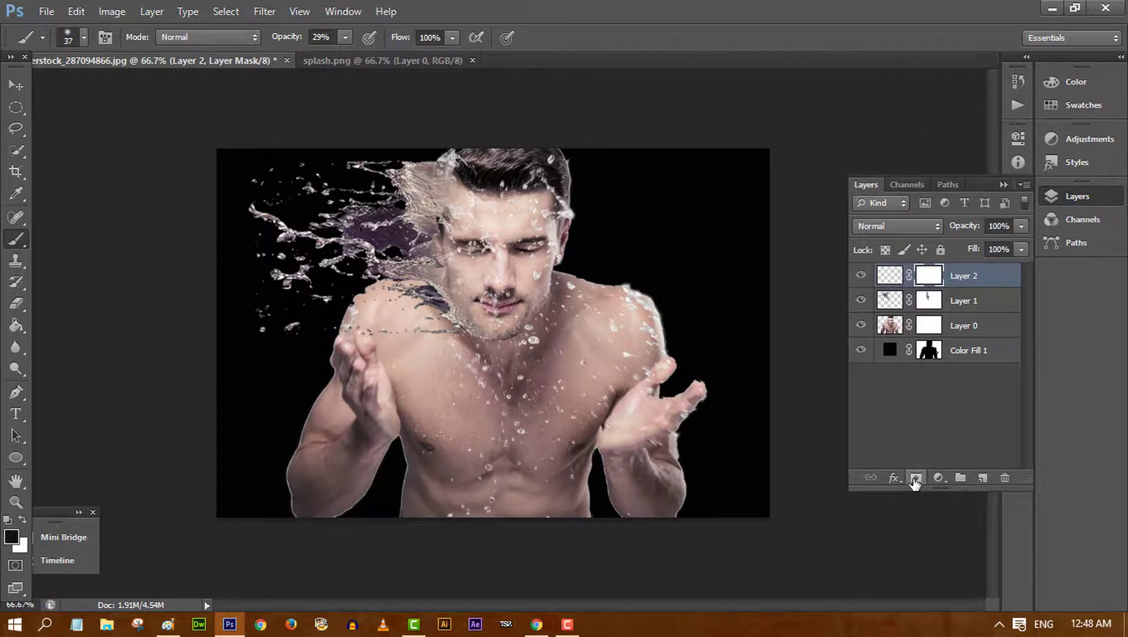
right_click(936, 282)
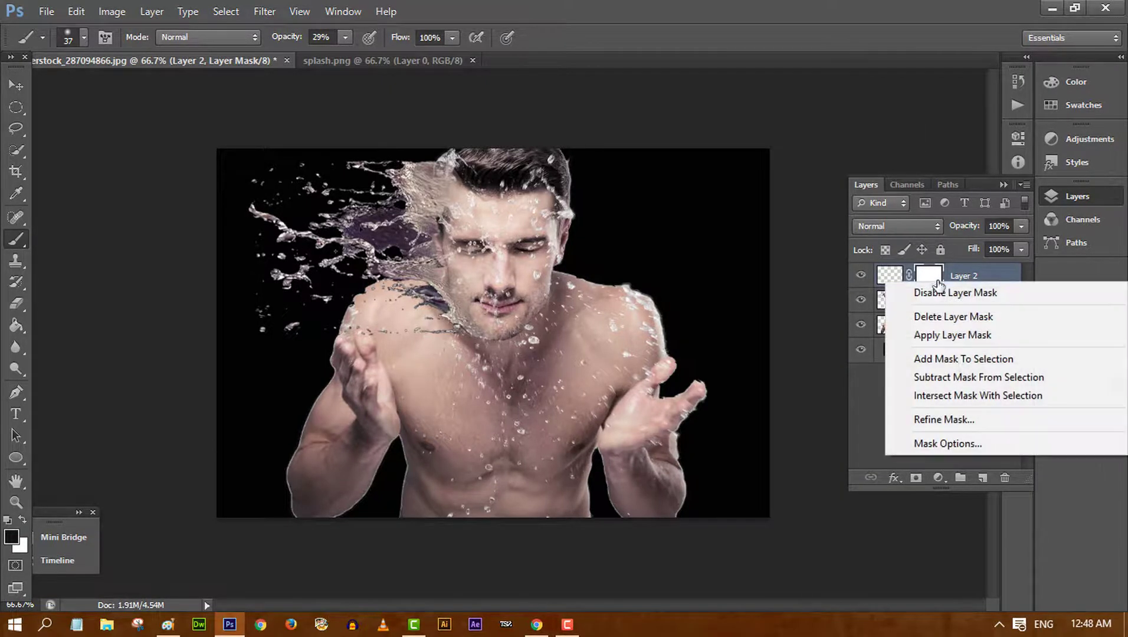
click(953, 316)
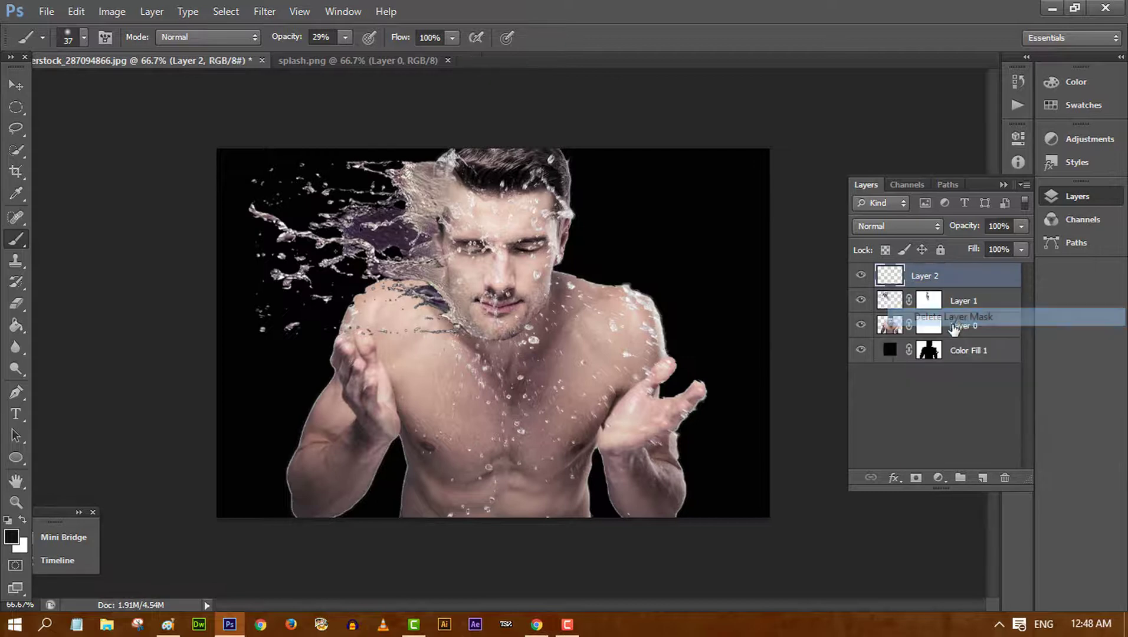
click(937, 478)
- Add a Solid Color fill layer, tuning its hue and lightness to pale cream eee2ac
click(965, 121)
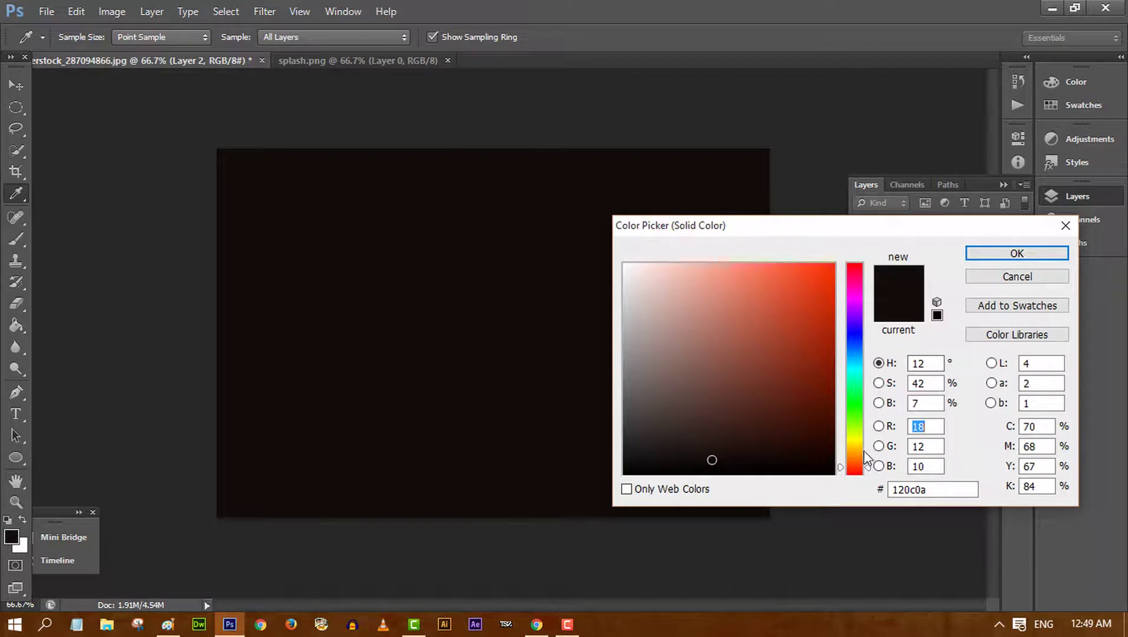
drag(864, 451, 861, 445)
click(721, 298)
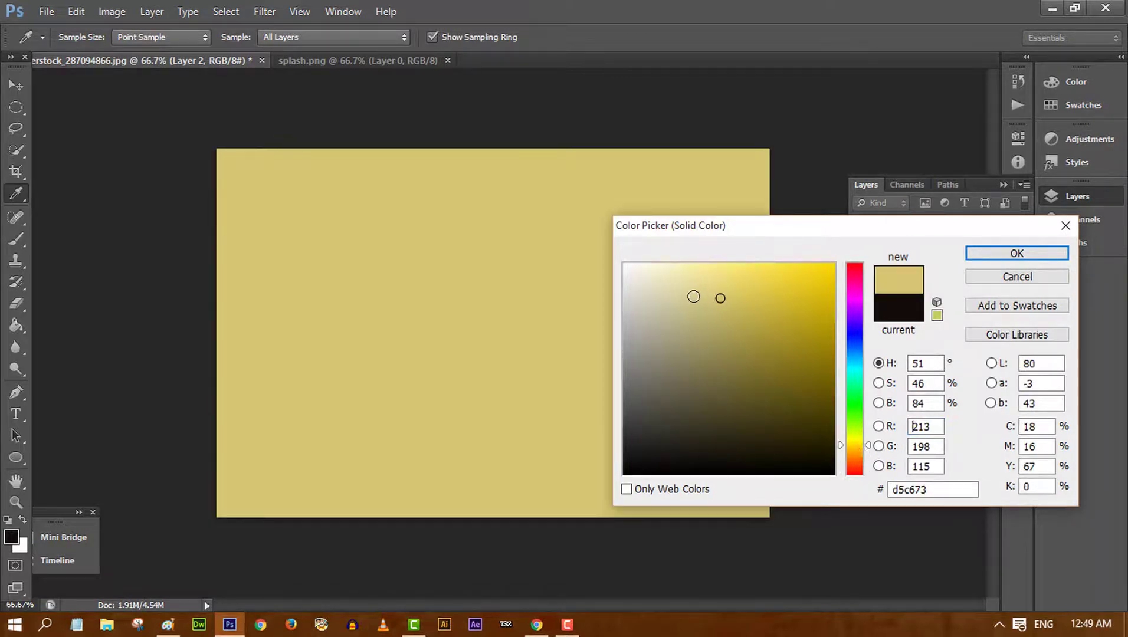
click(647, 287)
click(668, 278)
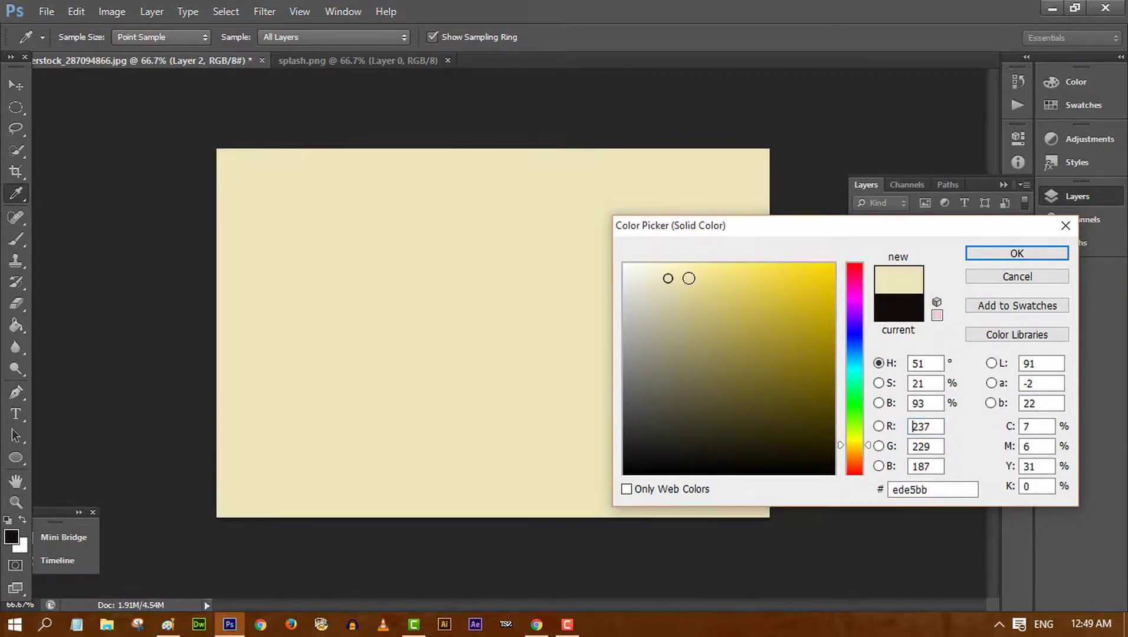
click(863, 442)
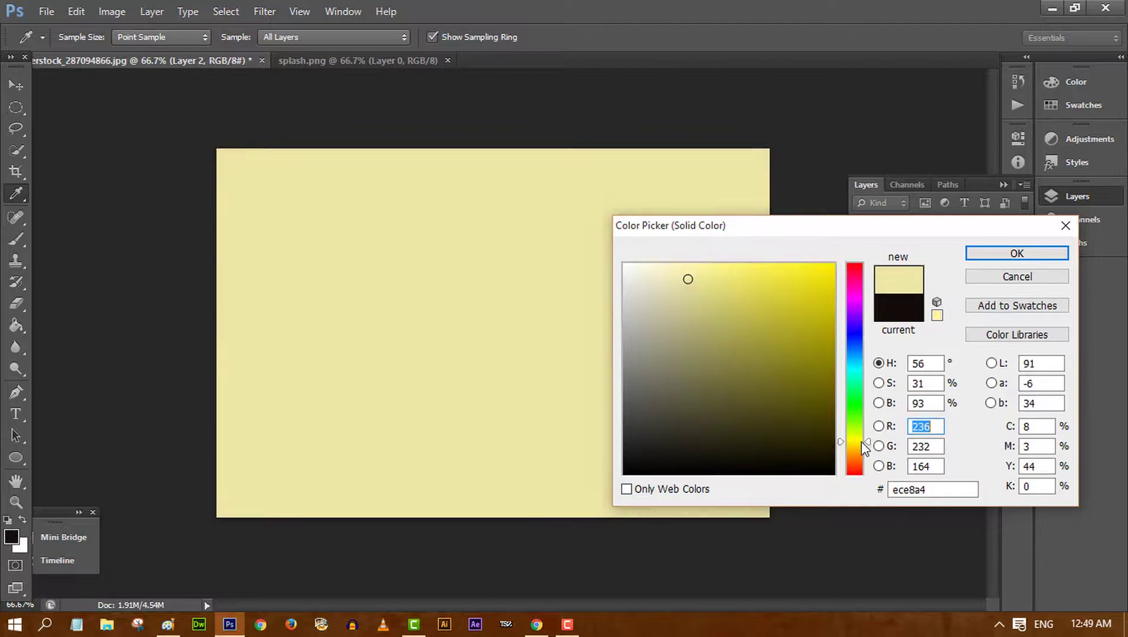
drag(861, 441, 860, 445)
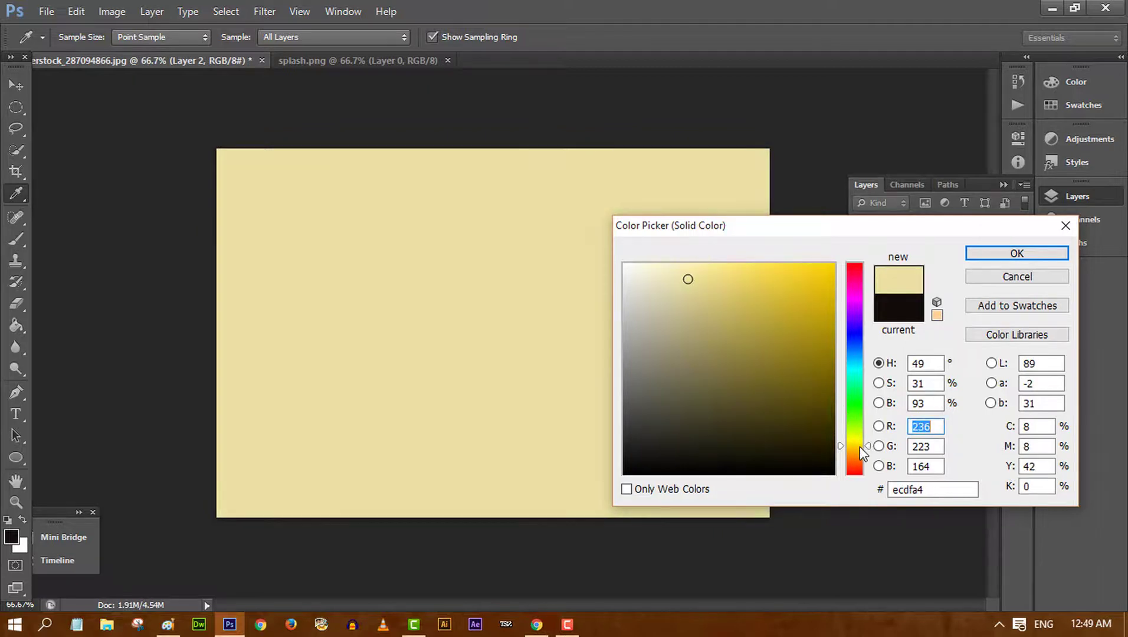
click(673, 277)
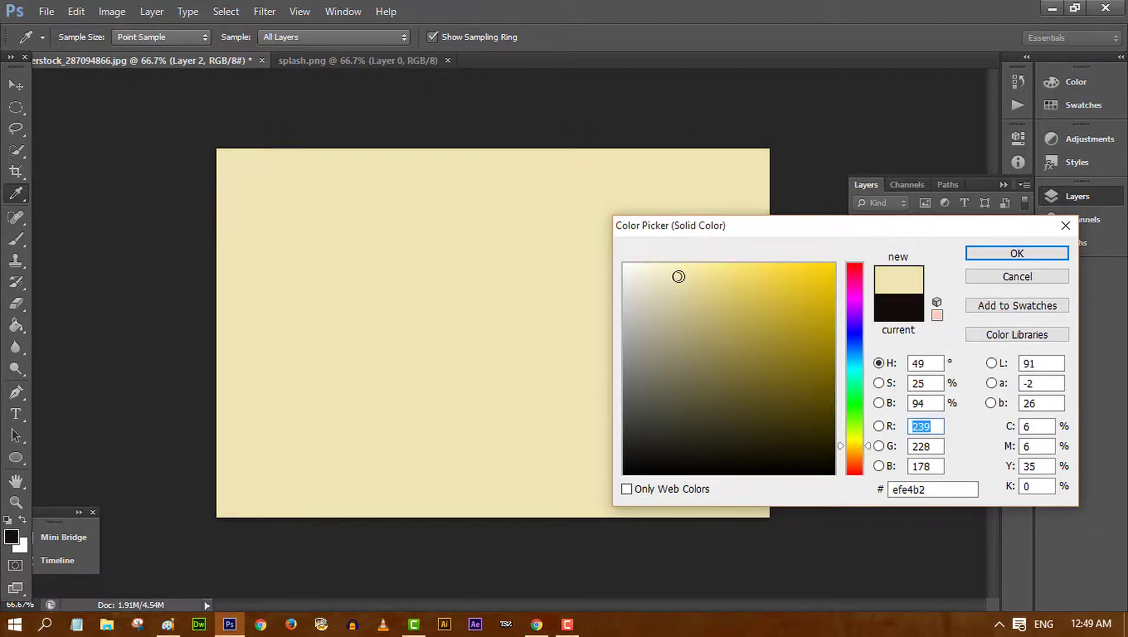
click(682, 277)
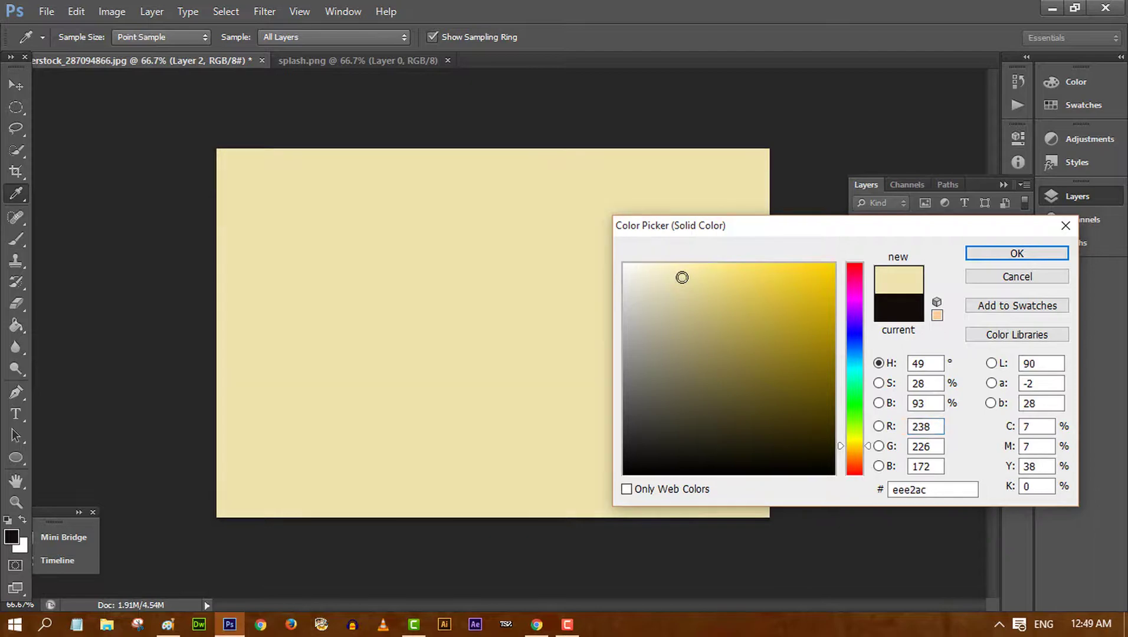
click(1000, 255)
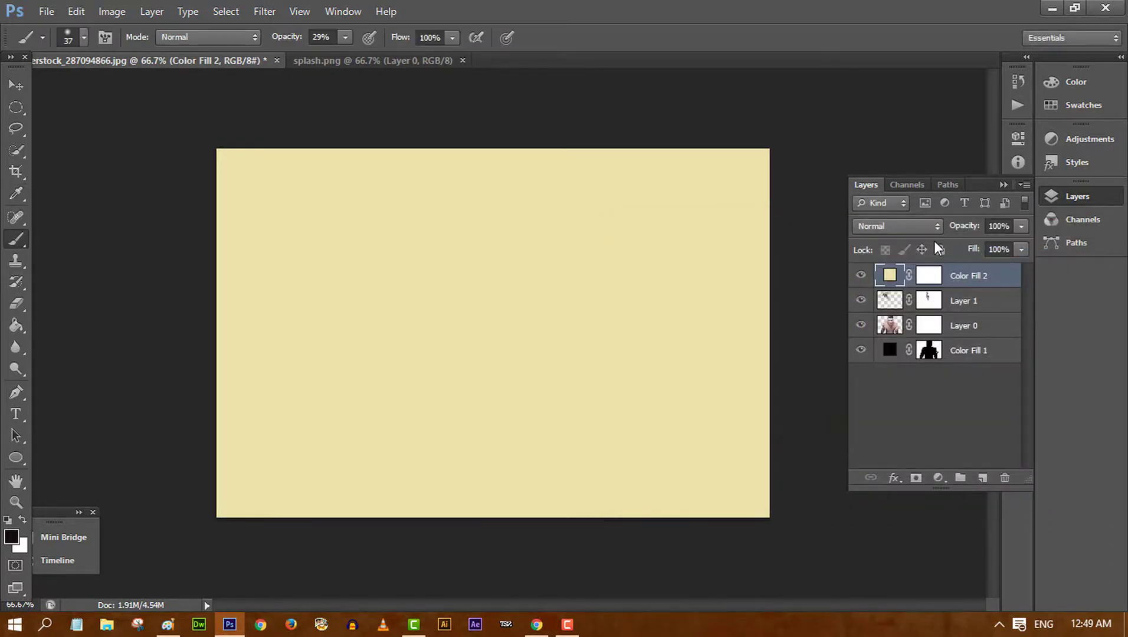
- Set Color Fill 2 to the Soft Light blend mode with 67% opacity
click(901, 225)
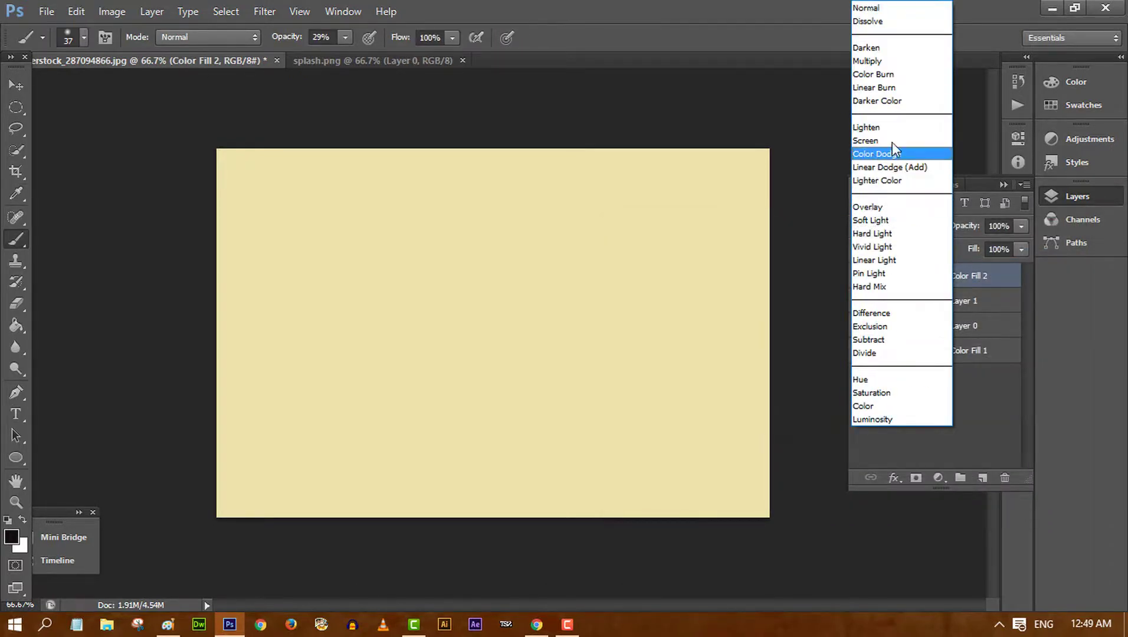
click(907, 221)
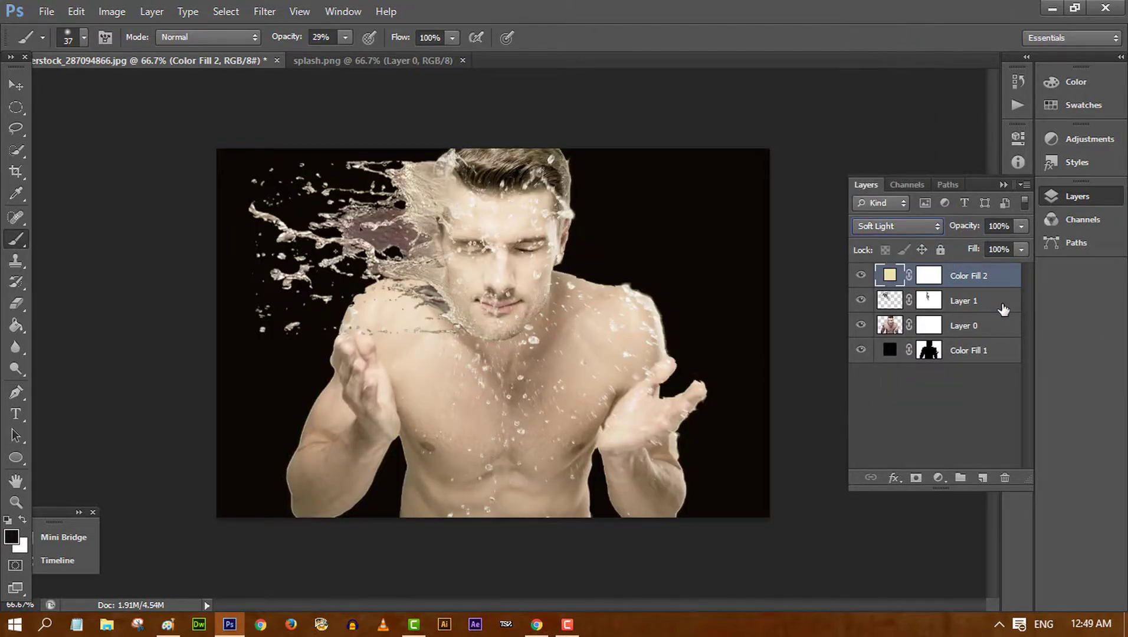
click(999, 226)
click(1018, 227)
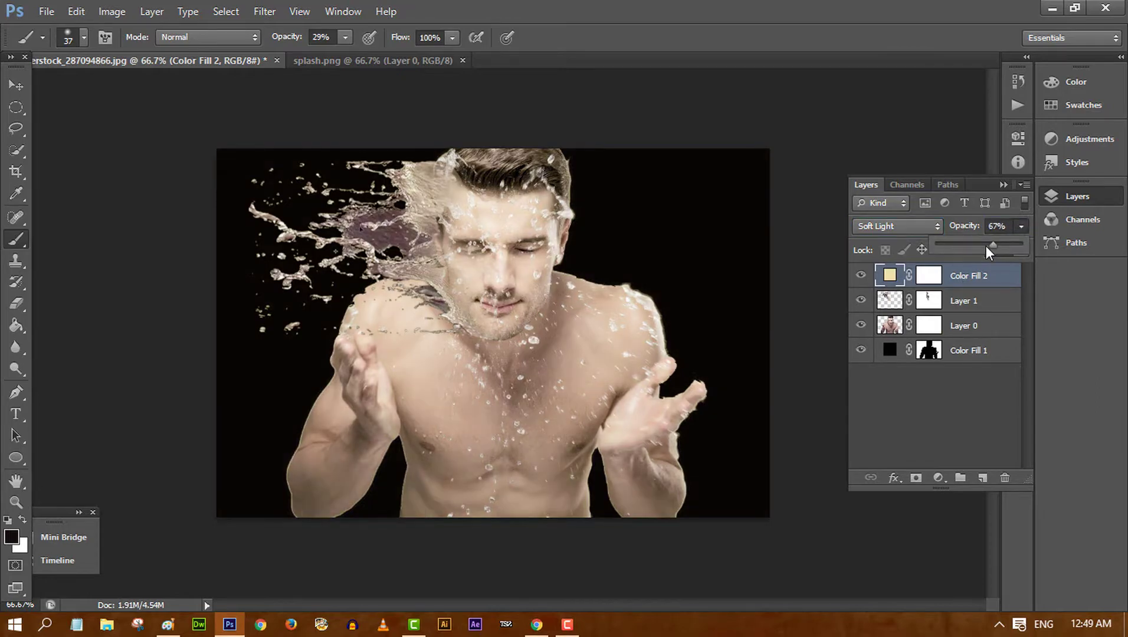